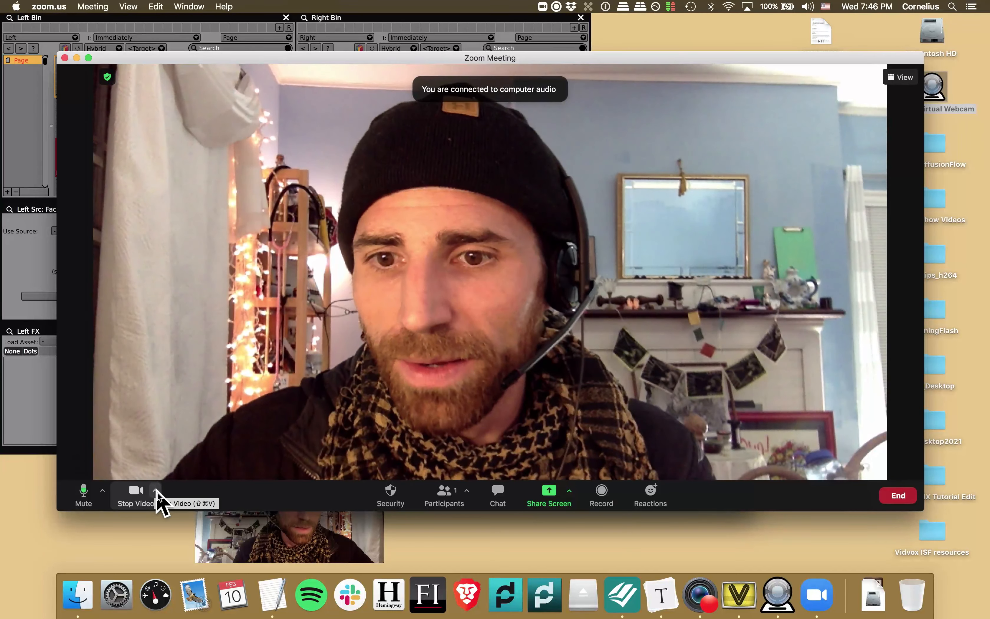
# - Open the Zoom meeting's camera selection list to review the available cameras
pyautogui.click(156, 490)
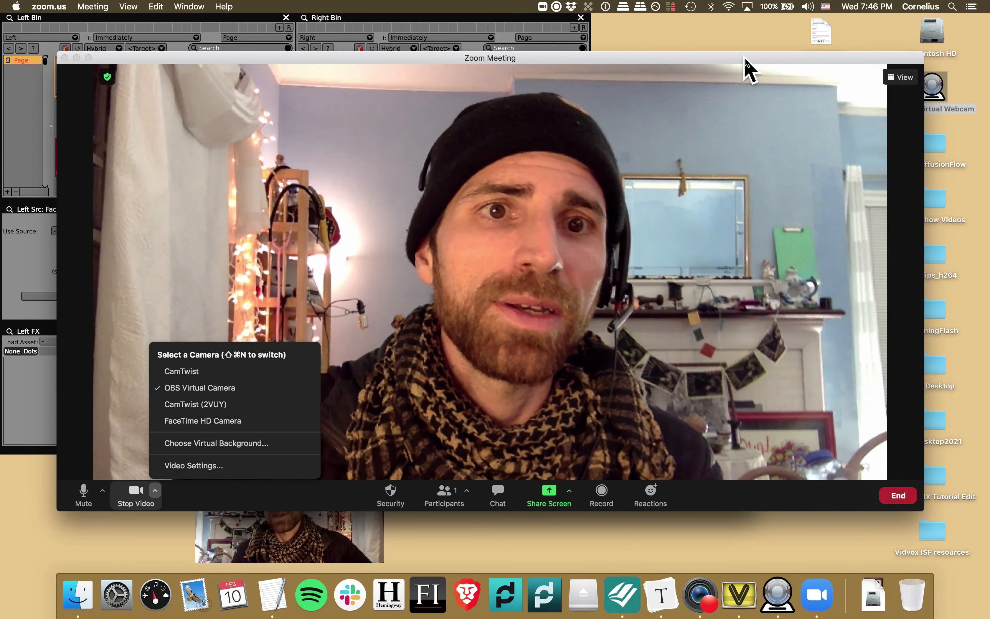
pyautogui.moveTo(747, 60); pyautogui.dragTo(640, 206)
# - Rearrange the Zoom meeting window next to the Syphon Virtual Webcam icon on the desktop
pyautogui.click(939, 87)
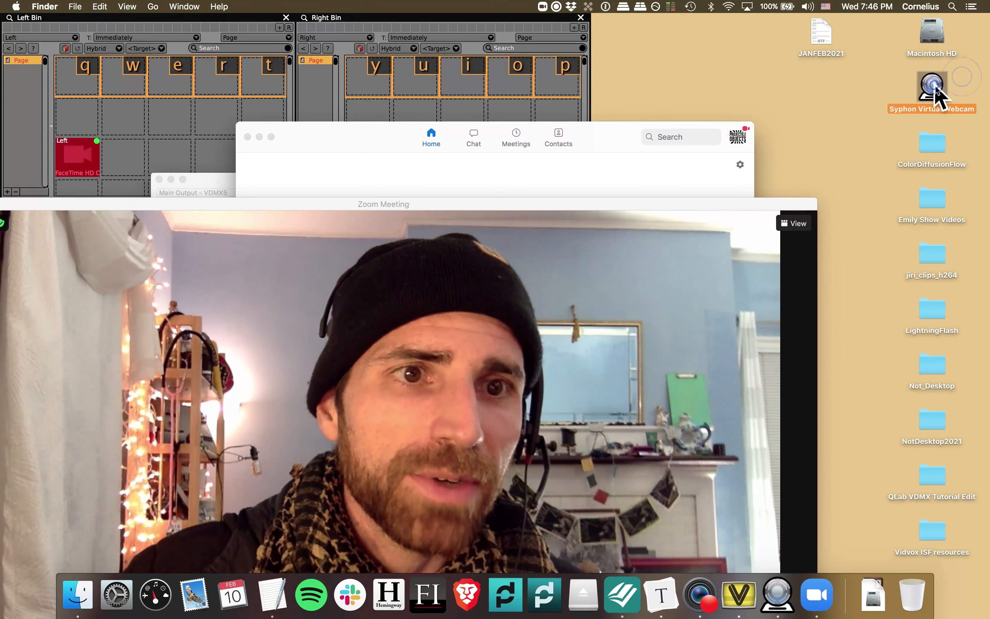
pyautogui.moveTo(933, 84); pyautogui.dragTo(711, 64)
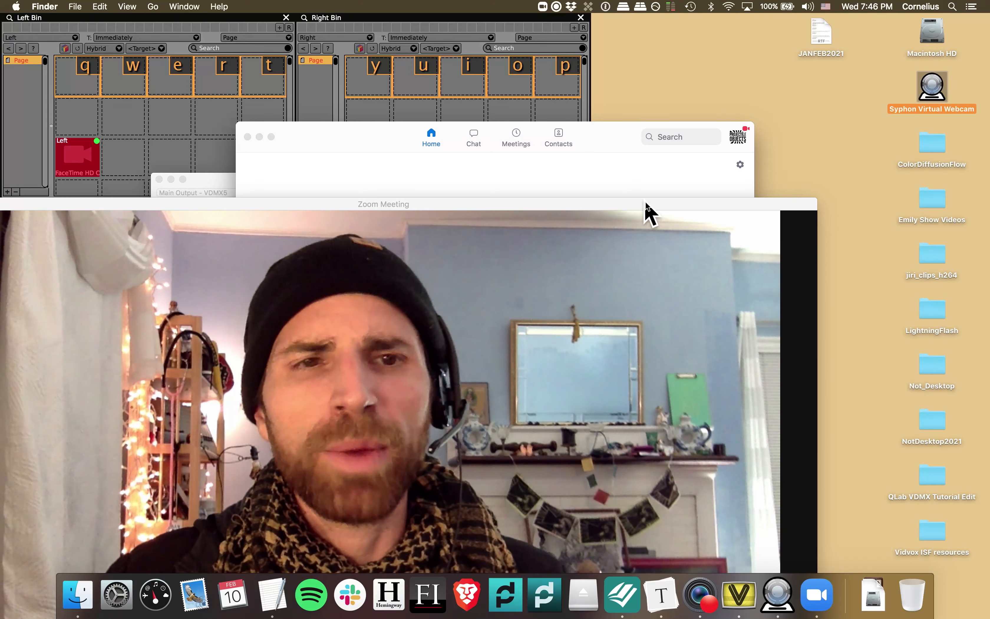
pyautogui.moveTo(648, 212); pyautogui.dragTo(708, 64)
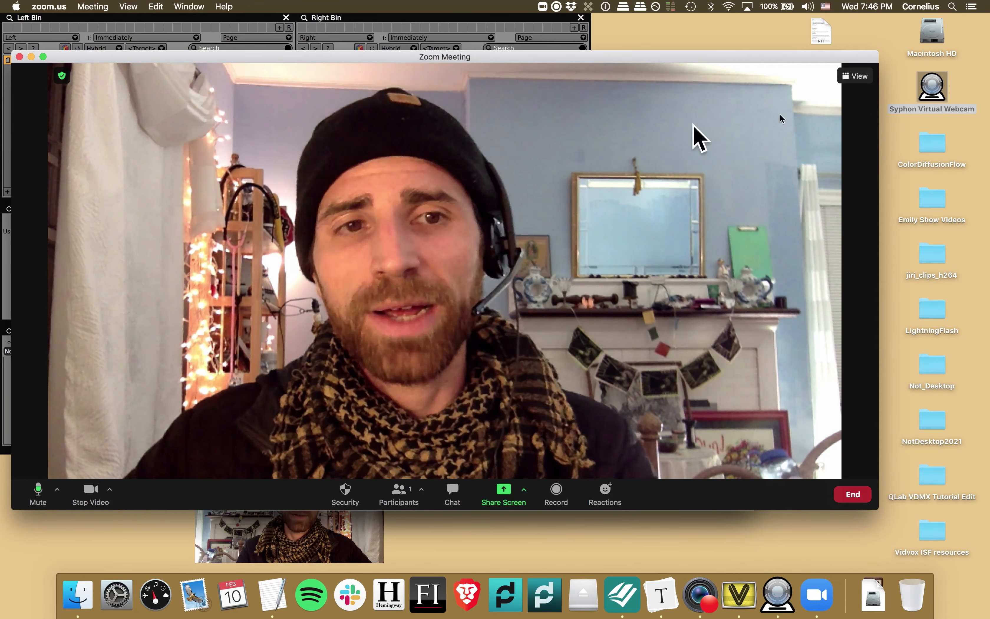
pyautogui.moveTo(822, 55); pyautogui.dragTo(722, 68)
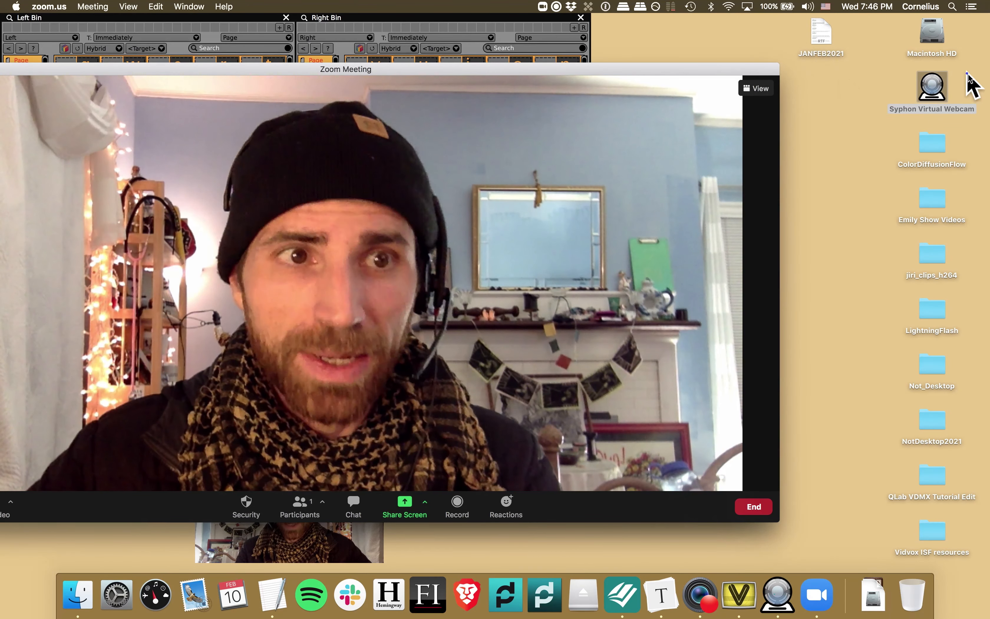
pyautogui.click(941, 84)
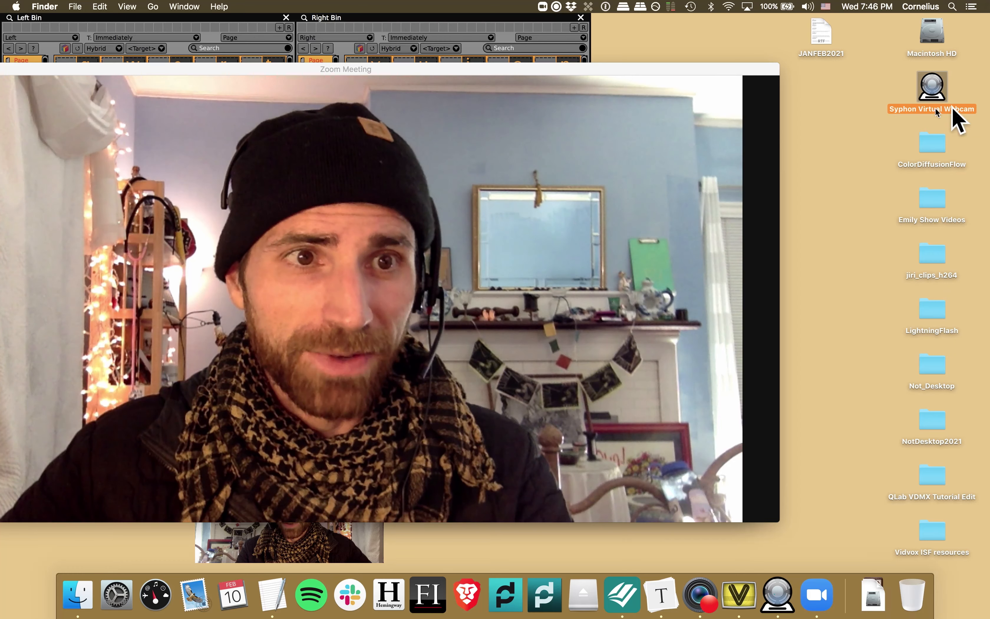
pyautogui.moveTo(645, 72); pyautogui.dragTo(772, 54)
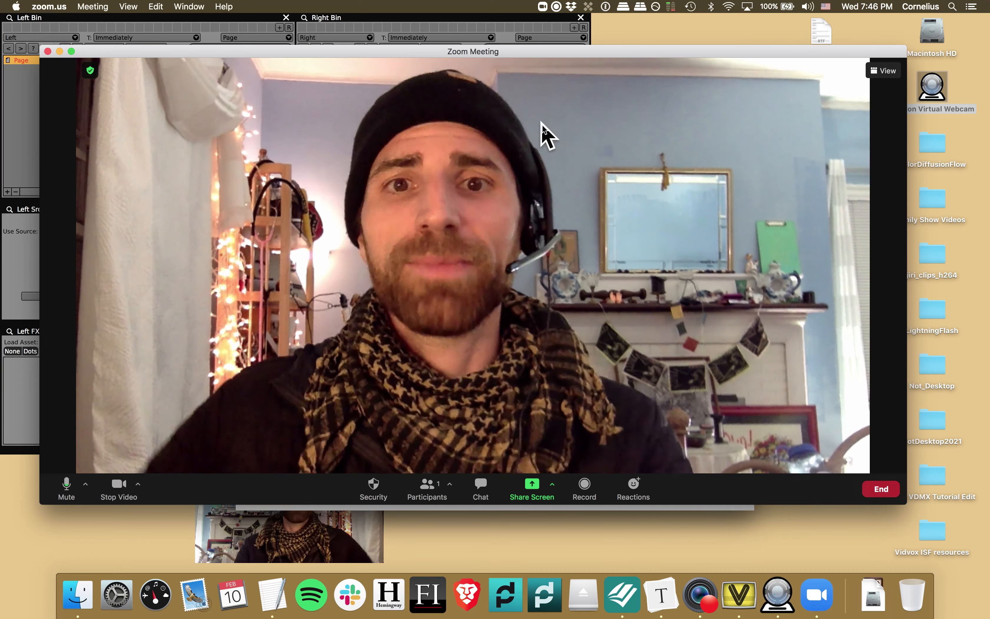
# - Minimize the Zoom meeting to its floating video thumbnail and close the Zoom home window
pyautogui.click(59, 51)
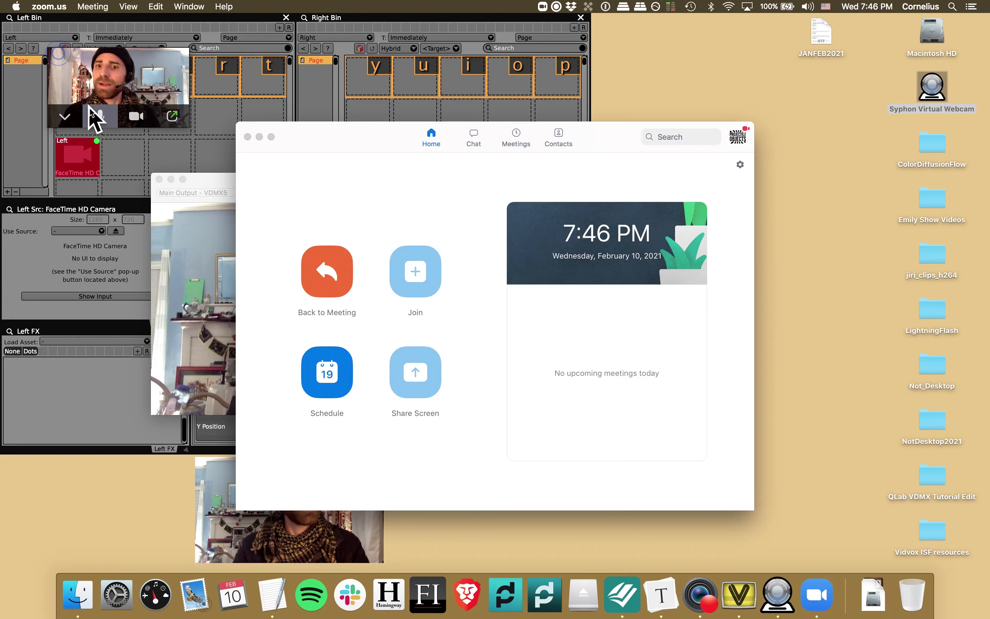
pyautogui.moveTo(347, 144); pyautogui.dragTo(573, 147)
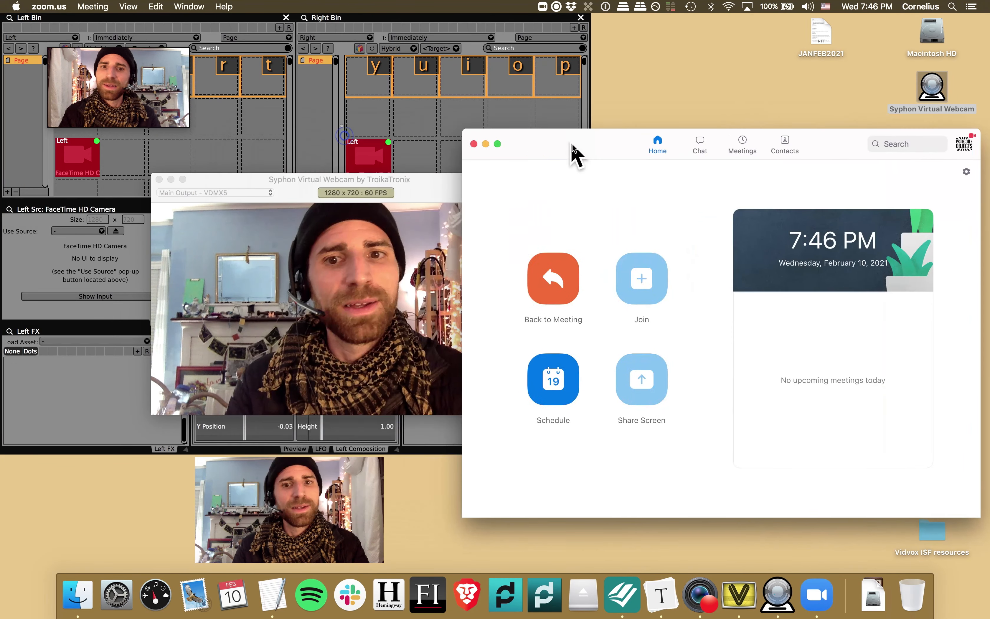
pyautogui.click(474, 144)
# - Arrange the Syphon Virtual Webcam window and the Zoom video thumbnail on the right side of the screen
pyautogui.moveTo(248, 187); pyautogui.dragTo(714, 272)
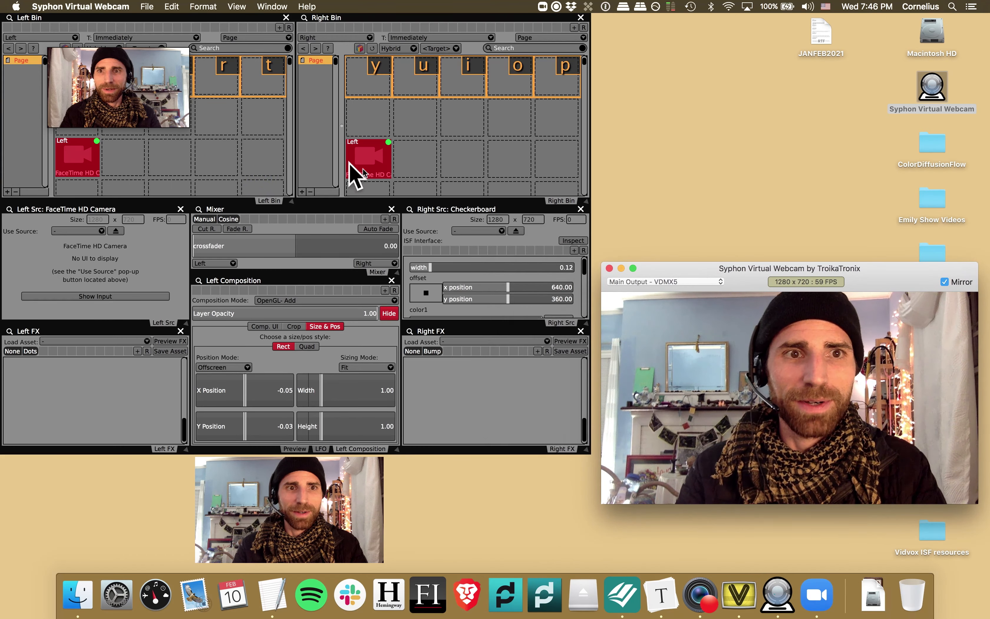
pyautogui.moveTo(130, 92); pyautogui.dragTo(774, 161)
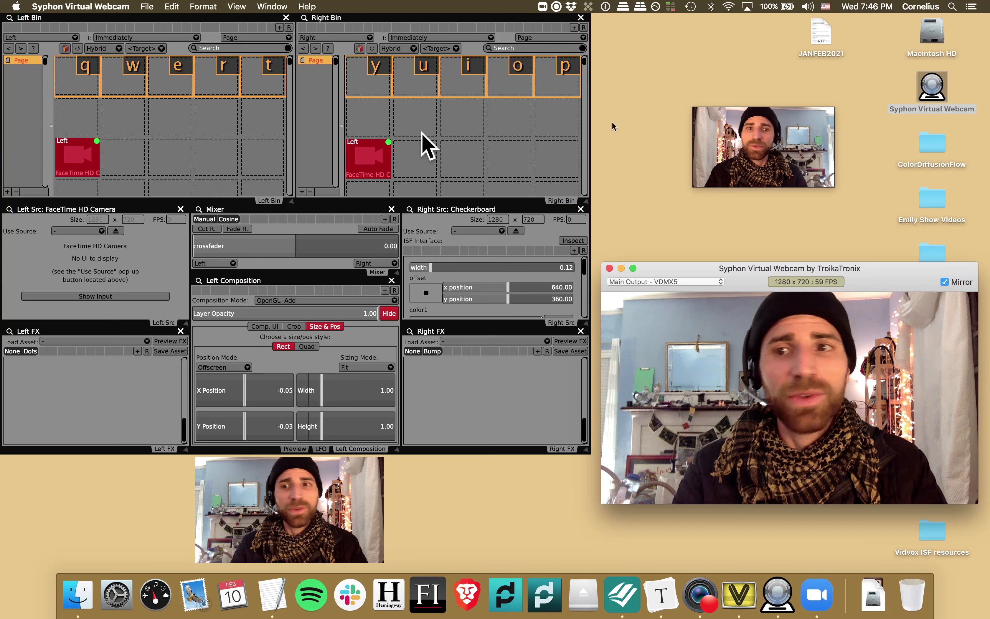
pyautogui.moveTo(893, 278); pyautogui.dragTo(795, 304)
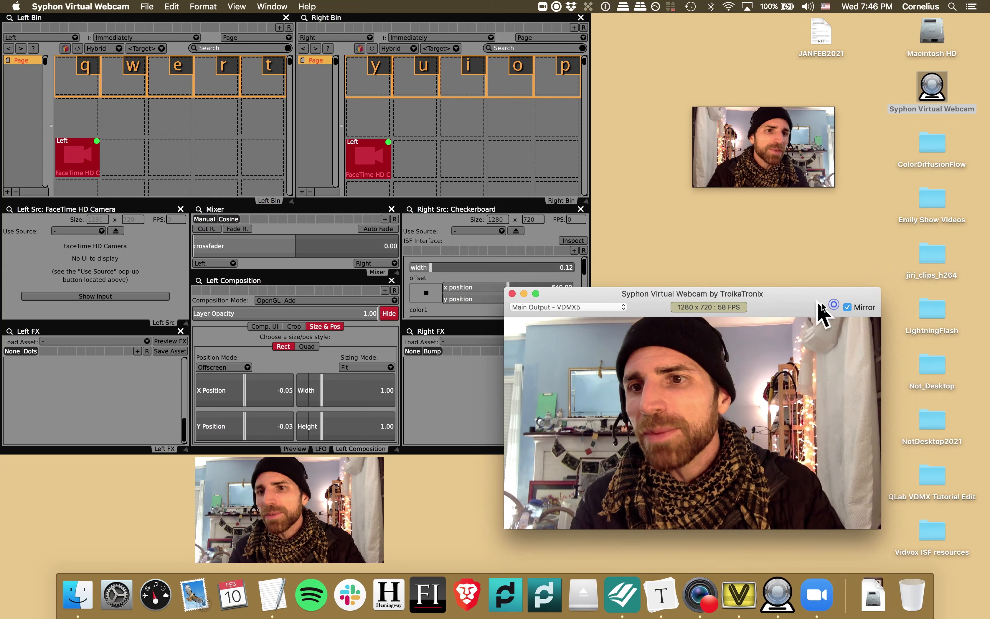
# - Load the jiri_clips_h264 folder from the desktop into the media bins
pyautogui.click(964, 255)
pyautogui.click(933, 258)
pyautogui.moveTo(935, 262); pyautogui.dragTo(352, 94)
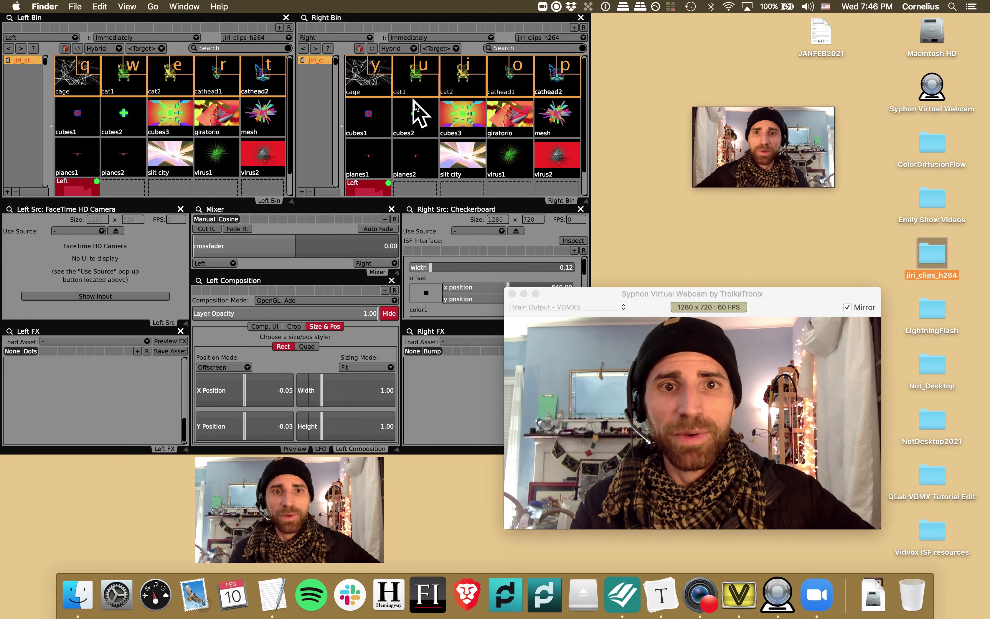
# - Trigger the virus2 clip in the Right Bin and sweep the crossfader to it and back
pyautogui.click(570, 160)
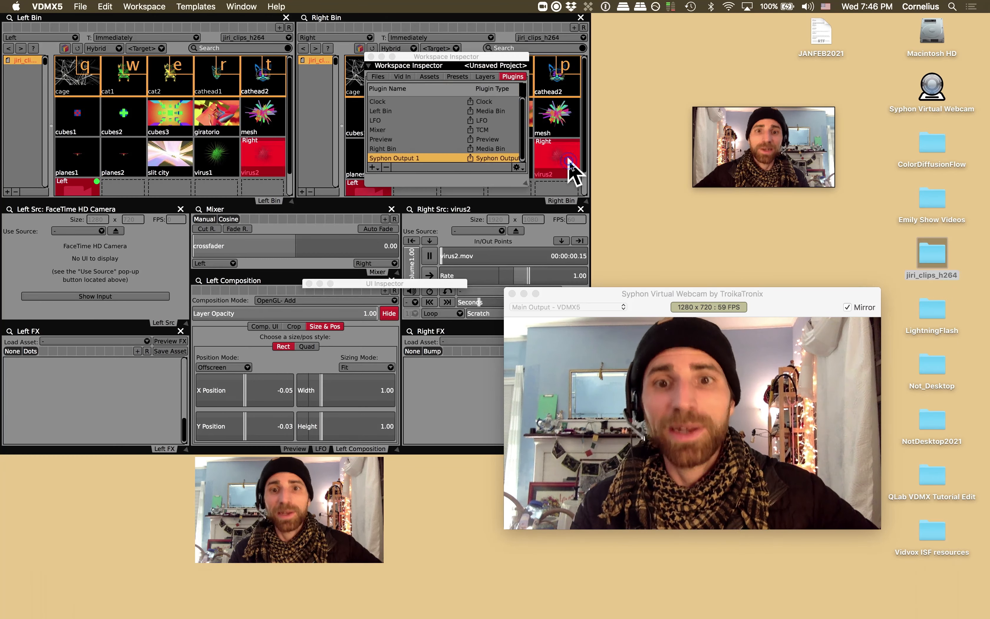
pyautogui.moveTo(224, 247); pyautogui.dragTo(392, 251)
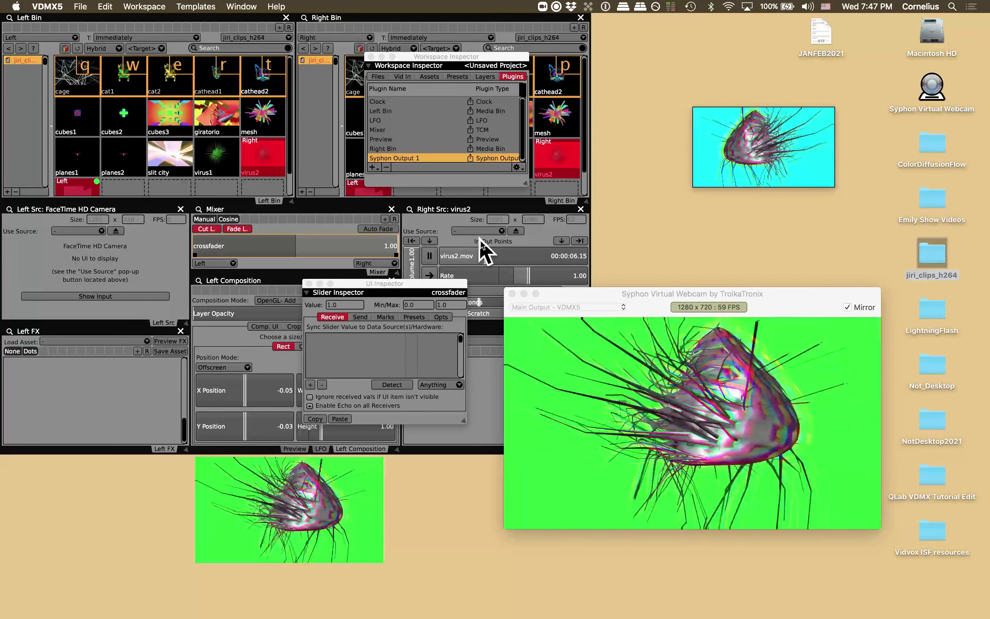
pyautogui.moveTo(479, 238); pyautogui.dragTo(7, 212)
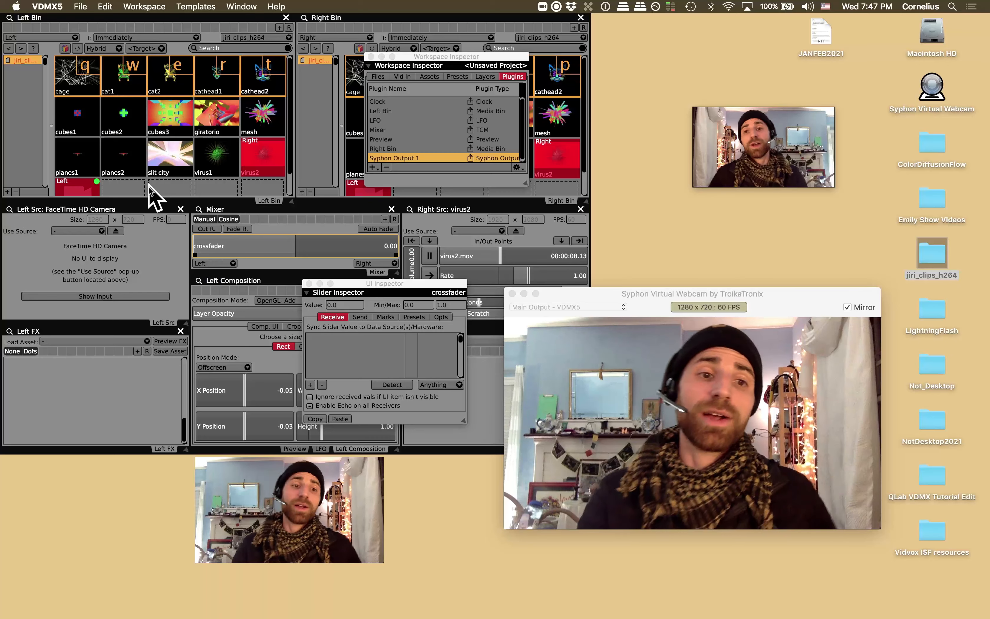
# - Move the Syphon Virtual Webcam window aside and reopen the Workspace Inspector beside the Right Bin
pyautogui.moveTo(641, 294); pyautogui.dragTo(746, 299)
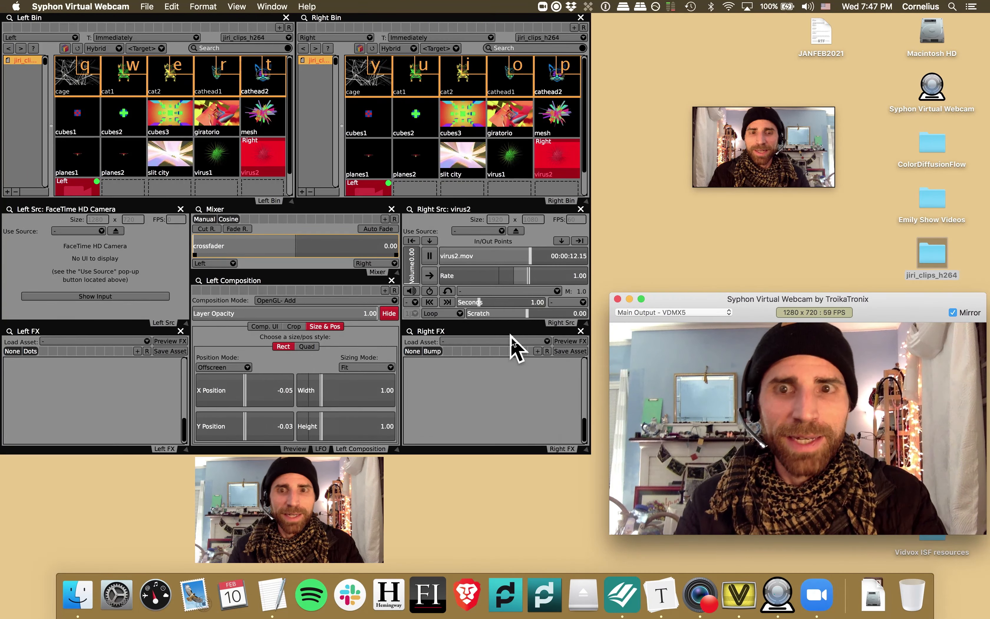
pyautogui.click(447, 383)
pyautogui.press('super+1')
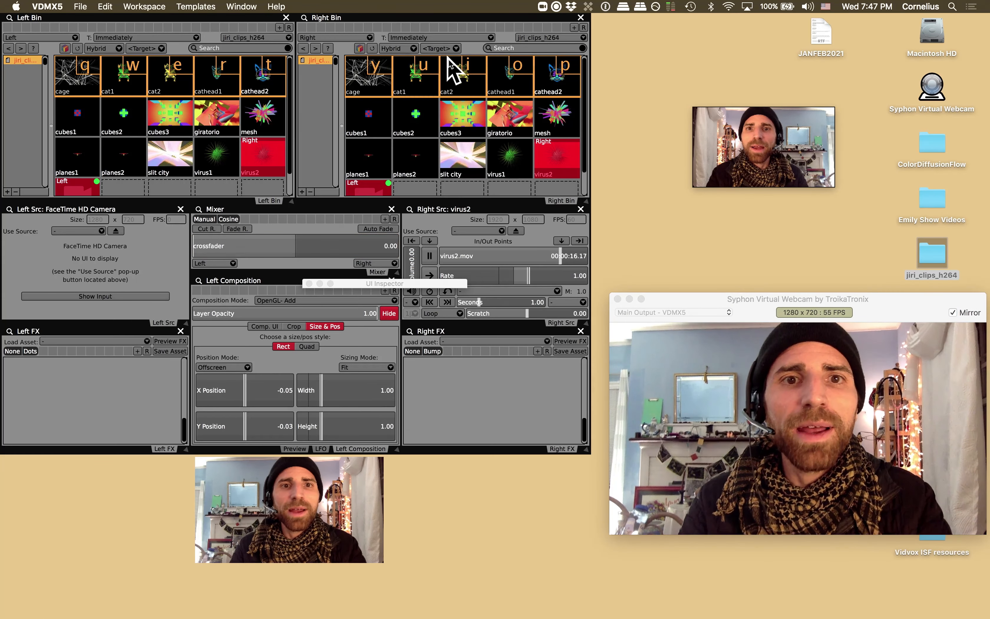
pyautogui.press('super+1')
pyautogui.press('super+2')
pyautogui.moveTo(454, 59); pyautogui.dragTo(568, 162)
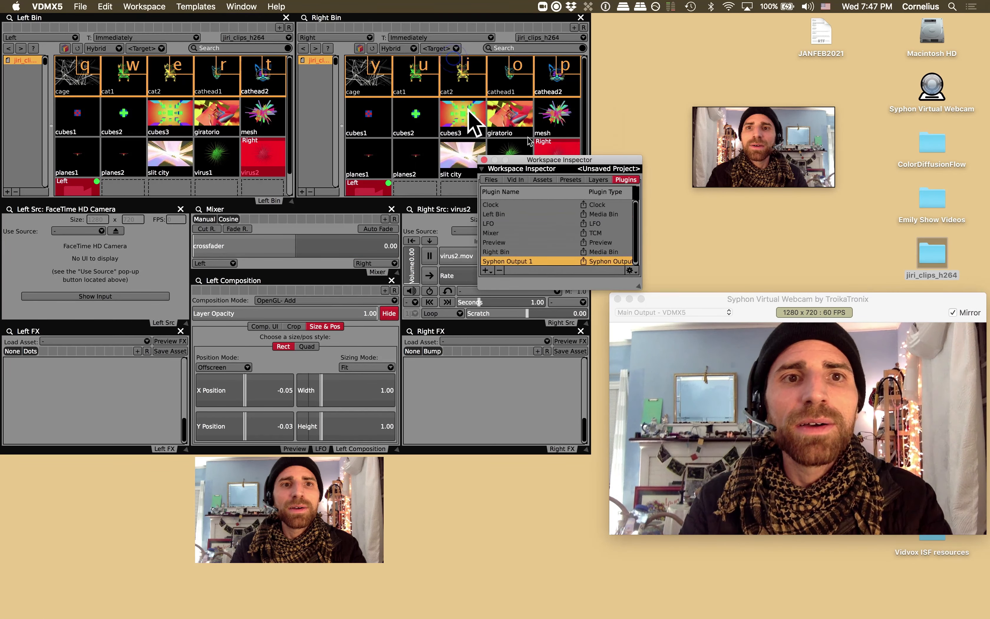
# - Search the Workspace Inspector's assets for displace and add Displace.fs to the Left FX chain
pyautogui.click(242, 7)
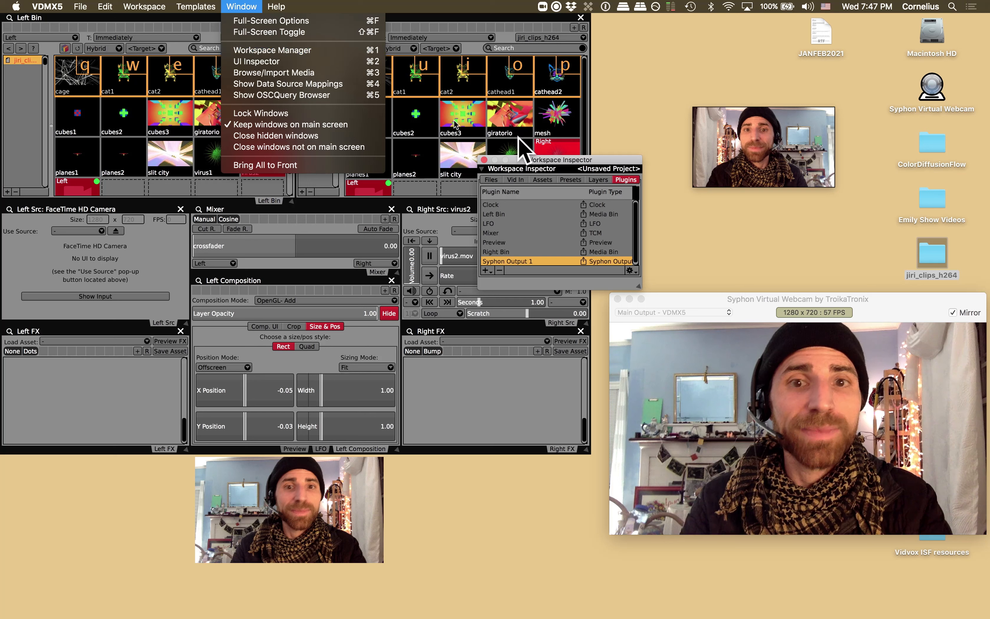
pyautogui.moveTo(599, 167); pyautogui.dragTo(491, 166)
pyautogui.click(487, 186)
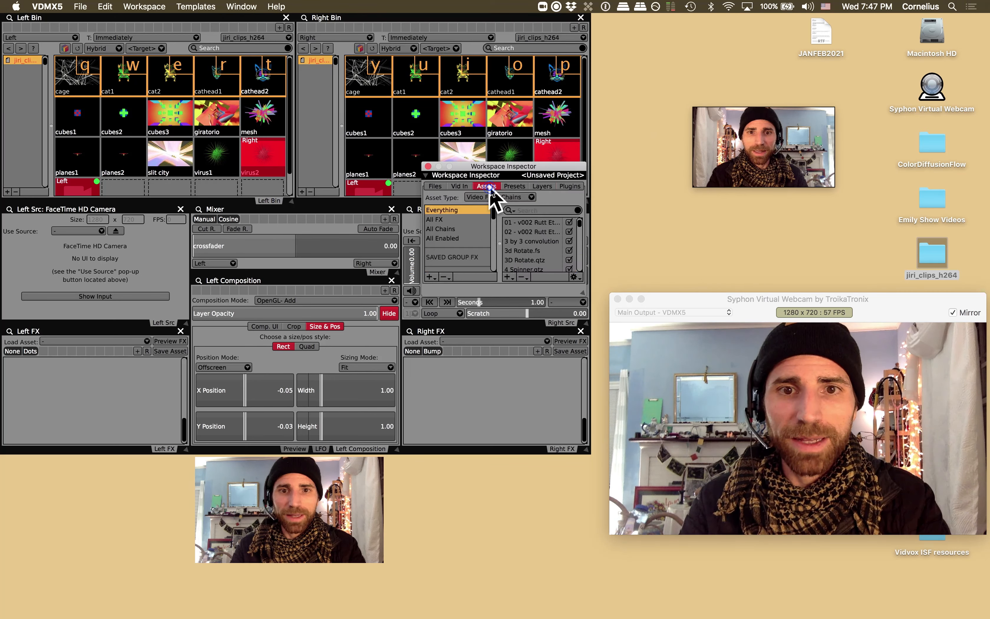
pyautogui.click(533, 210)
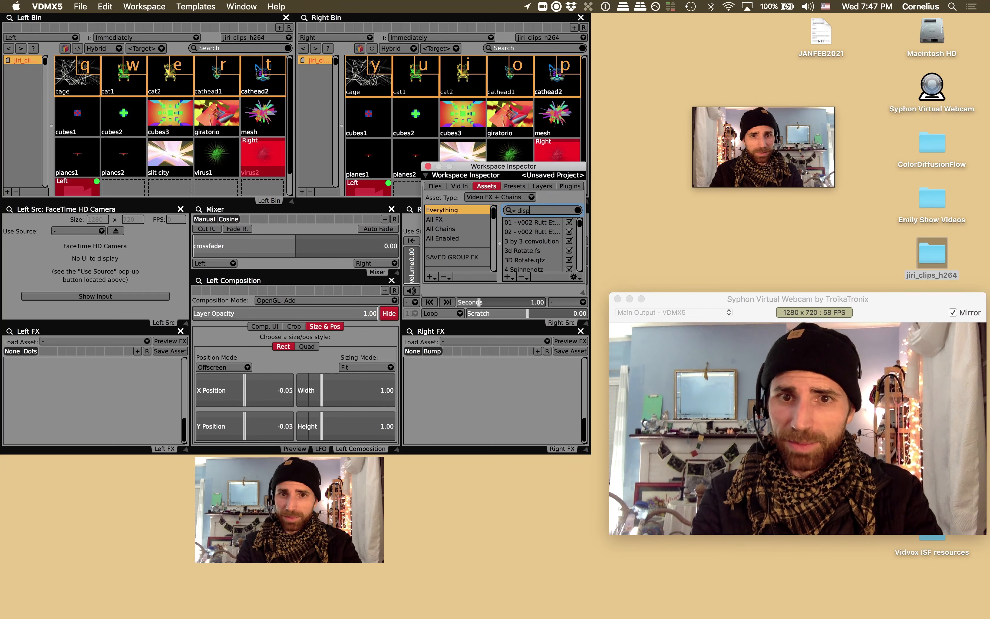
pyautogui.write('displace')
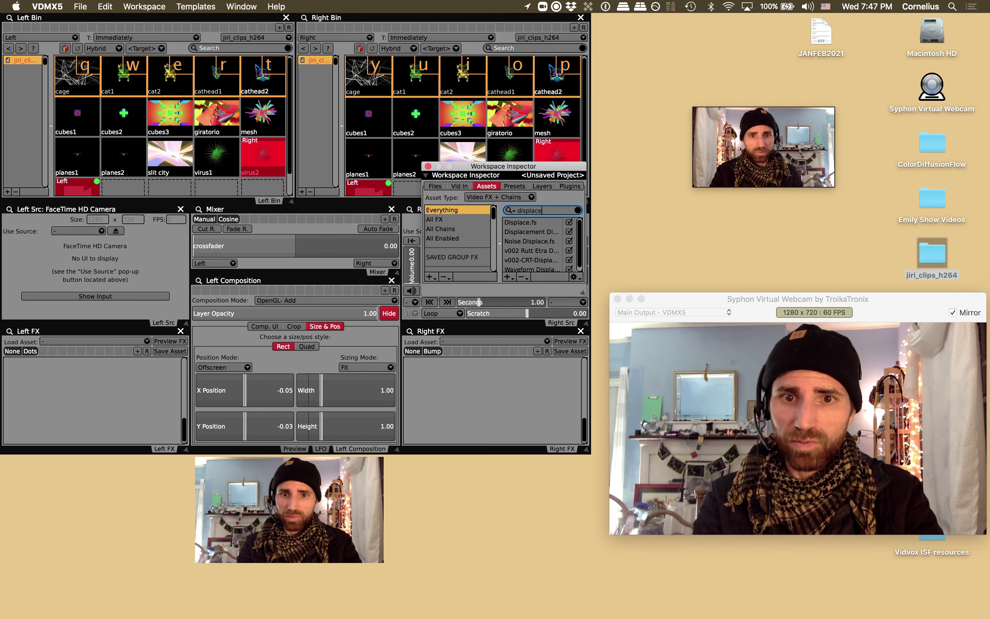
pyautogui.click(527, 222)
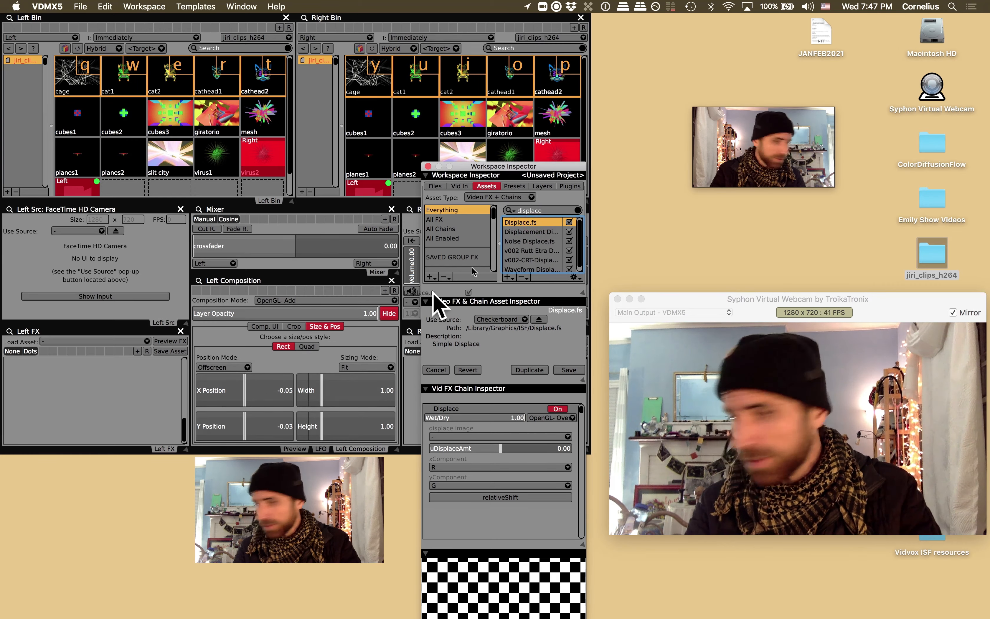
pyautogui.moveTo(434, 293); pyautogui.dragTo(95, 386)
# - Open the UI Inspector for the uDisplaceAmt slider and set its range from -0.01 to 0.01
pyautogui.moveTo(527, 167); pyautogui.dragTo(549, 105)
pyautogui.click(241, 6)
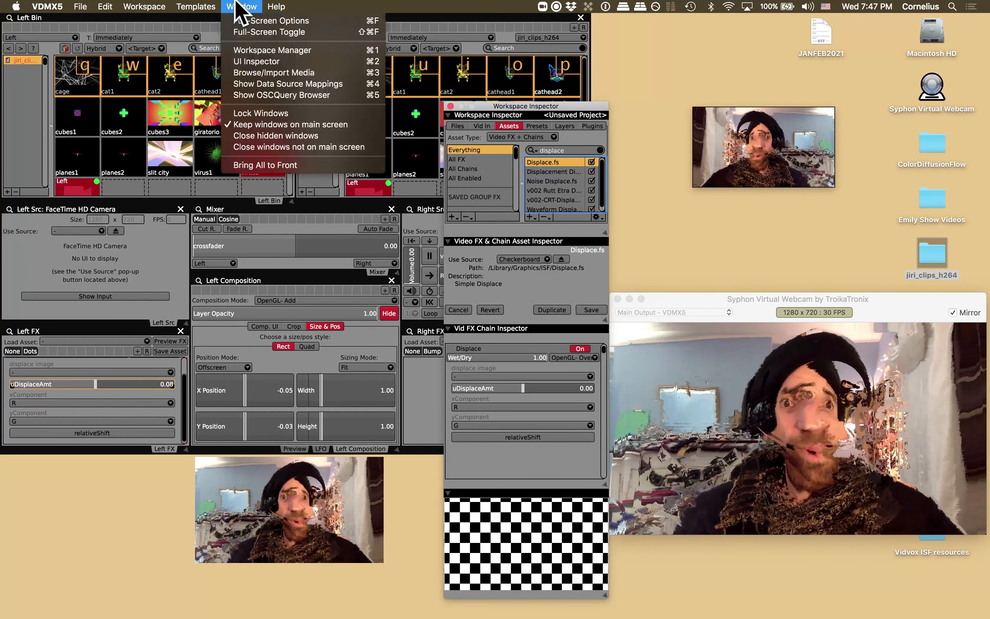
pyautogui.click(276, 61)
pyautogui.moveTo(99, 384); pyautogui.dragTo(100, 385)
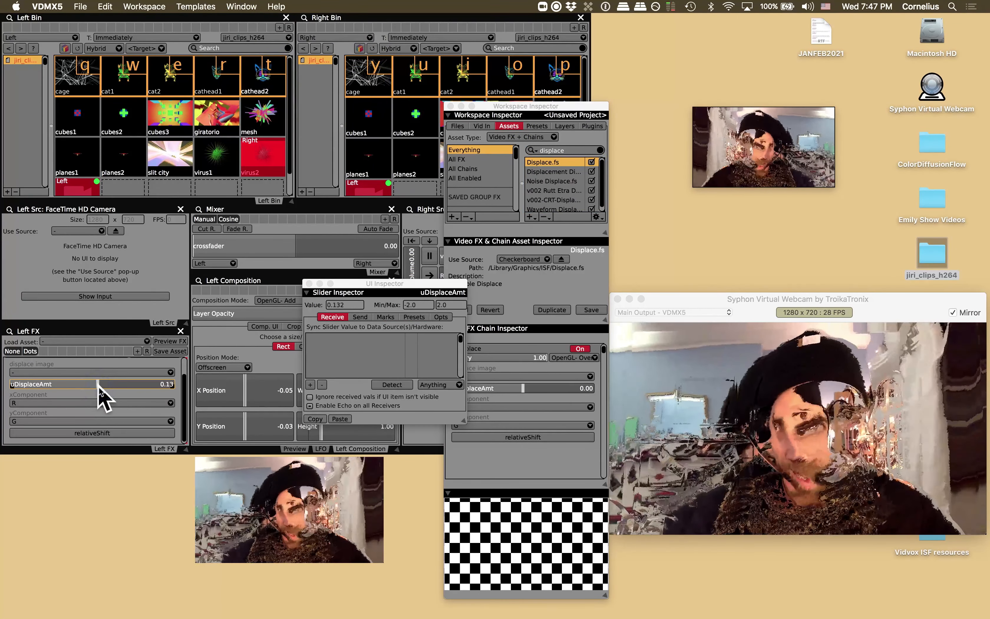
pyautogui.click(423, 306)
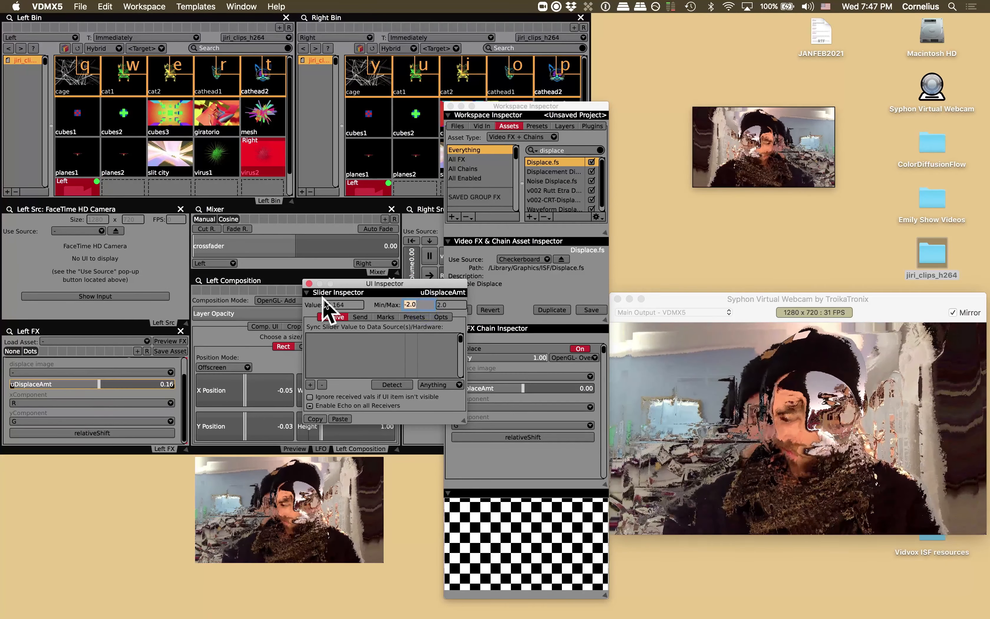
pyautogui.write('-')
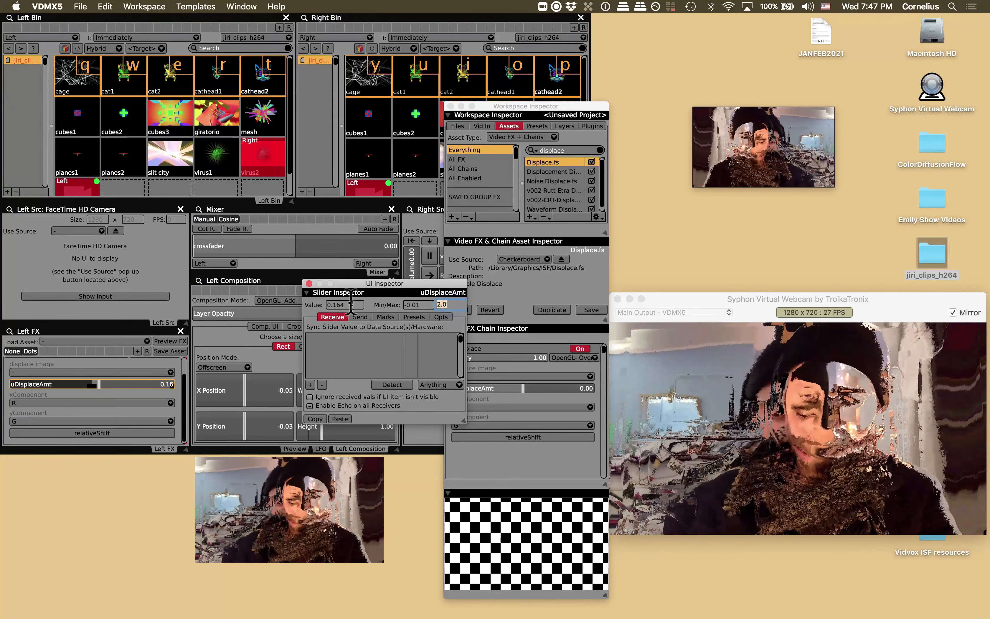
pyautogui.write('.01')
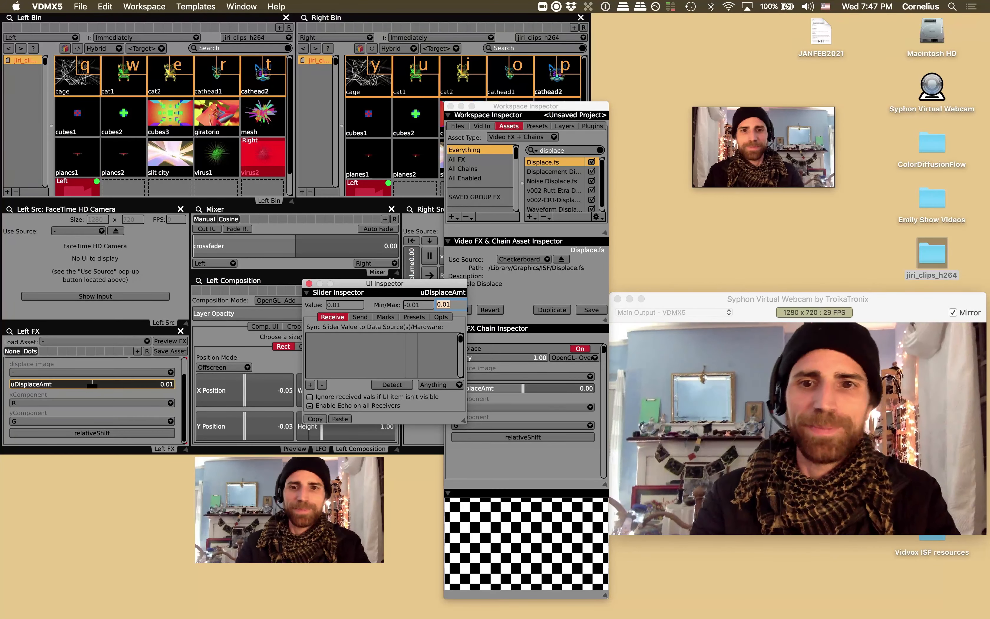
# - Link the uDisplaceAmt slider to the LFO's Cosine data source
pyautogui.rightClick(93, 385)
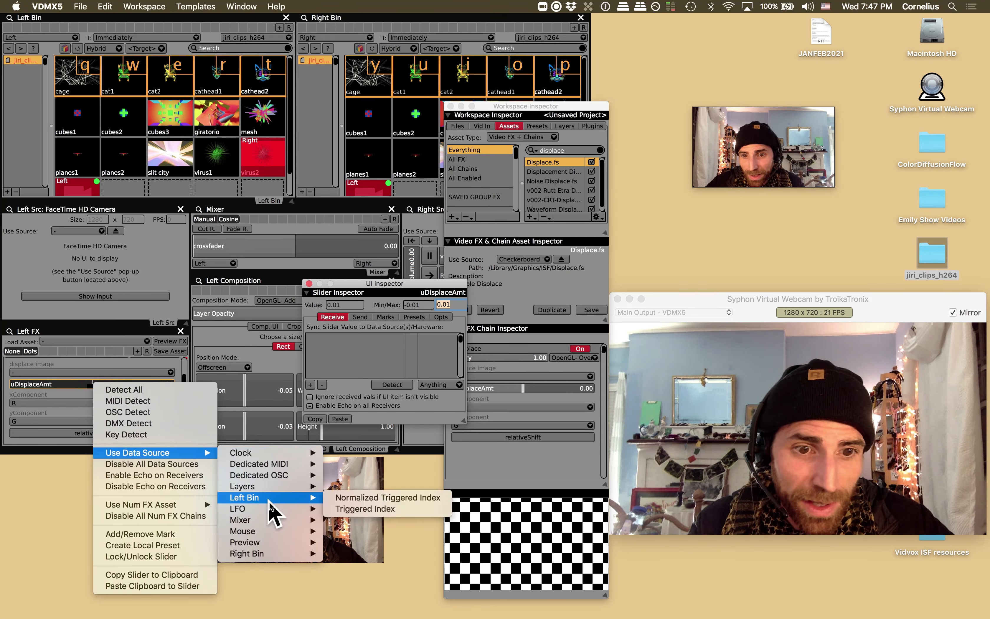
pyautogui.moveTo(270, 508)
pyautogui.click(337, 508)
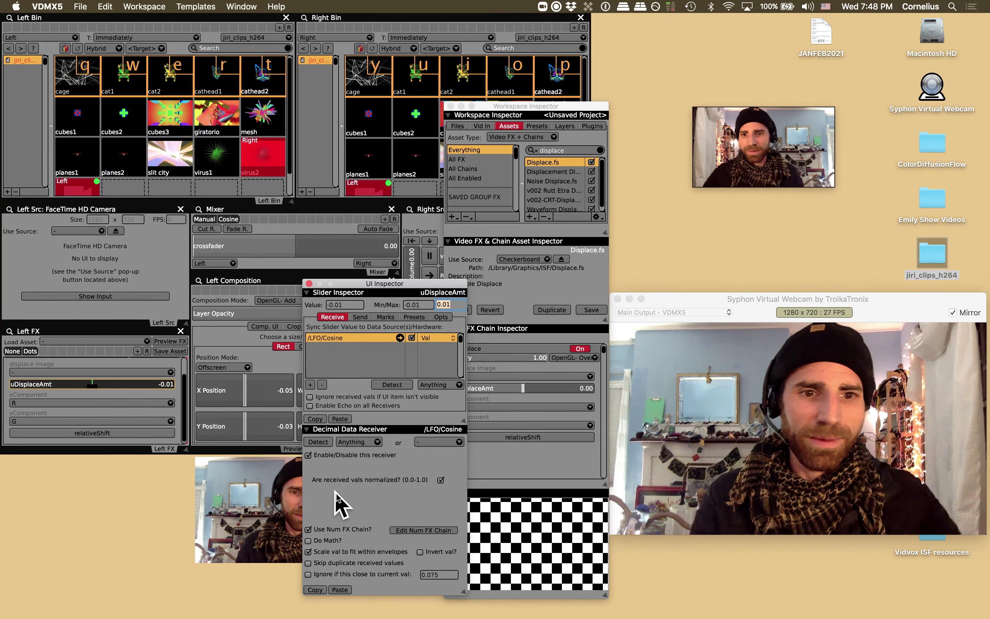
# - Enlarge the Left FX panel and switch the Displace effect off
pyautogui.moveTo(185, 451); pyautogui.dragTo(186, 605)
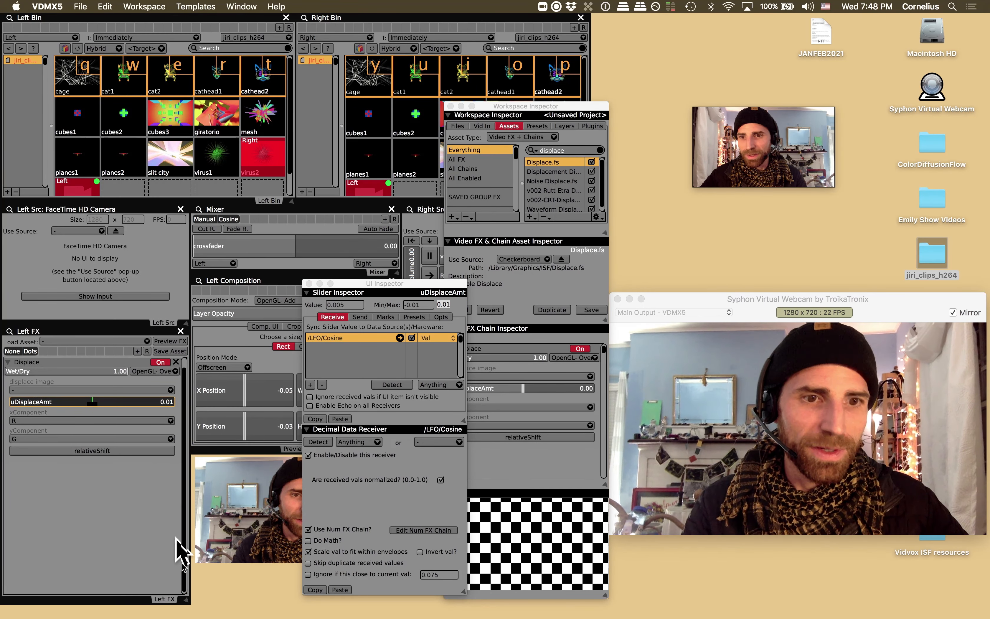
pyautogui.click(161, 362)
# - Search the assets for rgb trails and add RGB Trails 3.0 to the Left FX chain
pyautogui.click(560, 150)
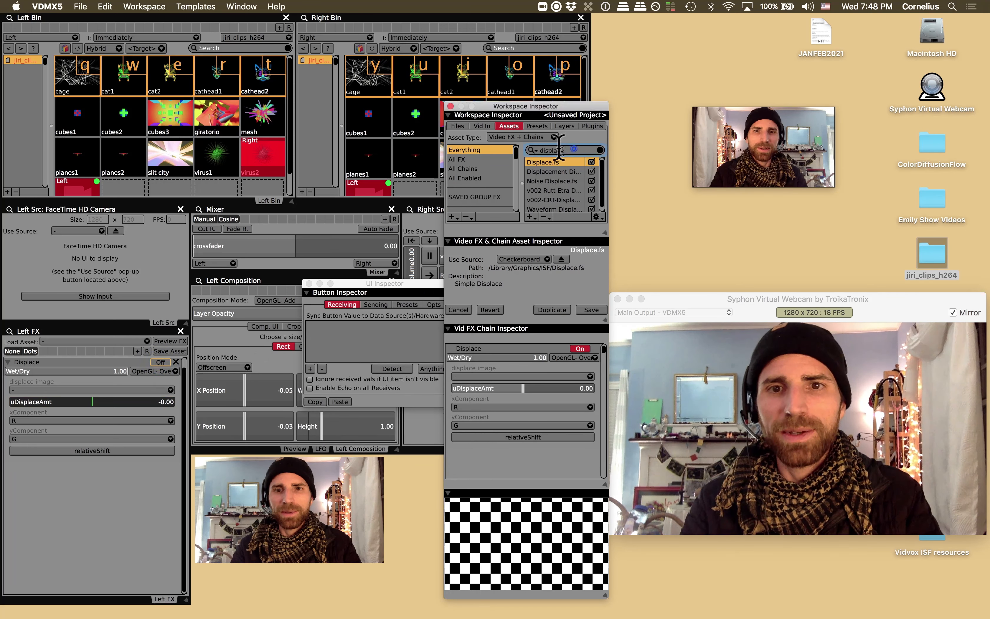
pyautogui.write('rgb')
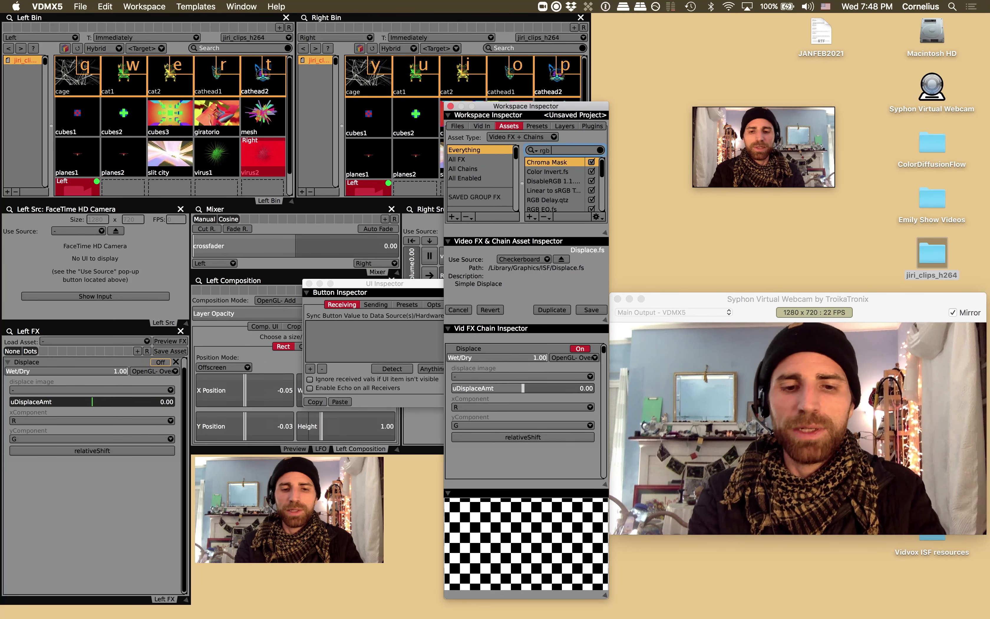
pyautogui.write(' trails')
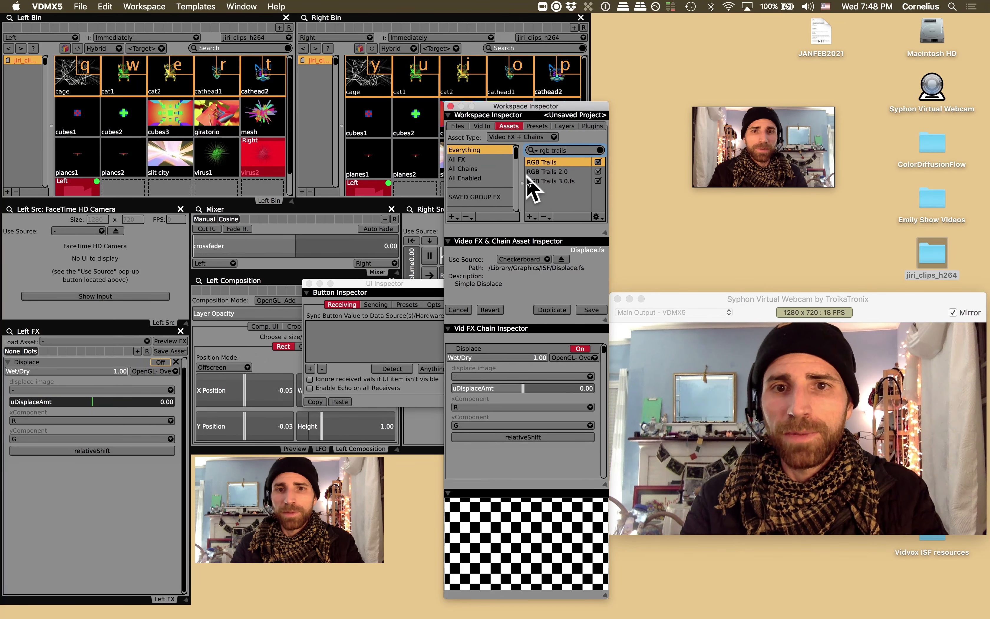
pyautogui.click(534, 181)
pyautogui.moveTo(238, 405); pyautogui.dragTo(127, 491)
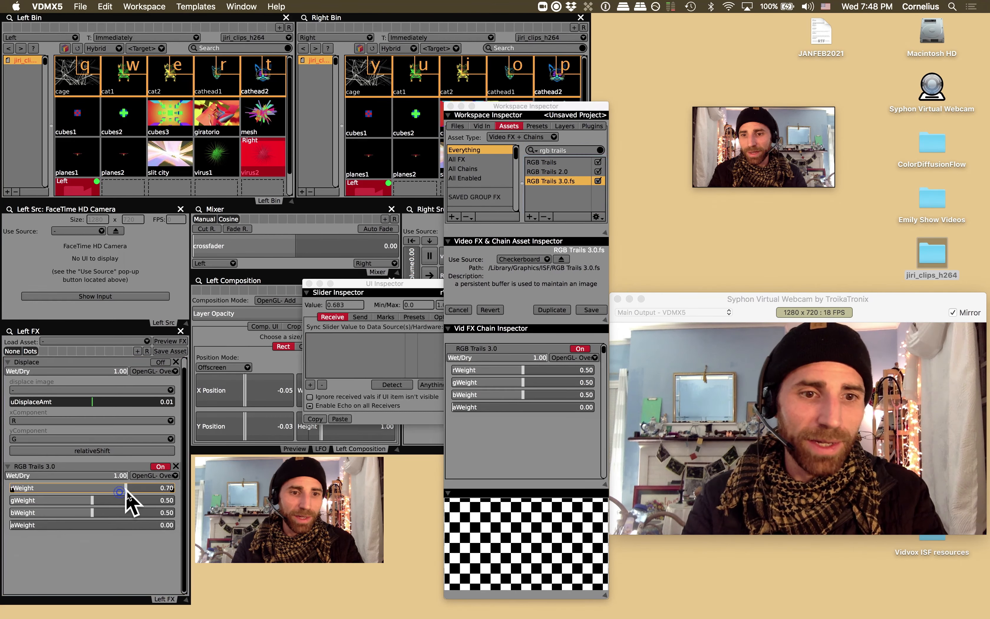
# - Raise the RGB Trails gWeight and bWeight to about 0.76 and 0.77, then switch the effect off
pyautogui.click(135, 501)
pyautogui.click(135, 514)
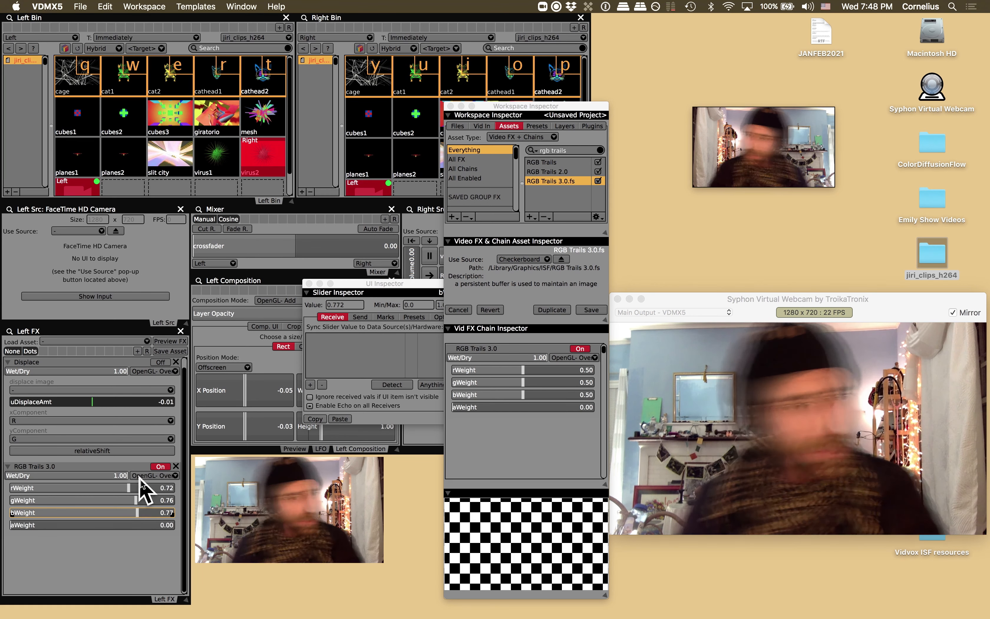
pyautogui.click(161, 466)
# - Search the assets for bulge and add Bulge.qtz to the Left FX chain
pyautogui.click(556, 192)
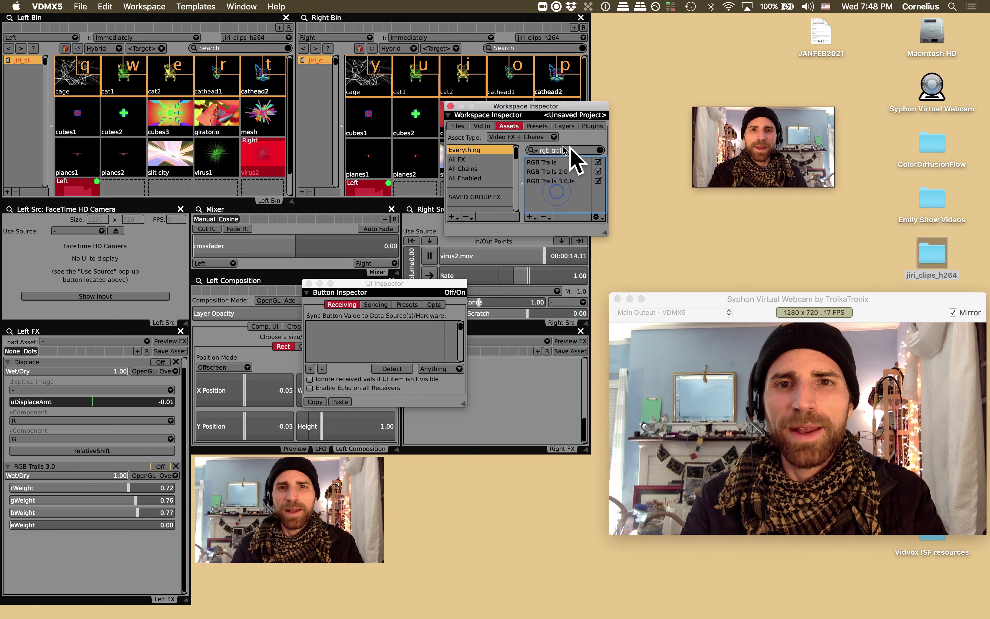
pyautogui.write('bulge')
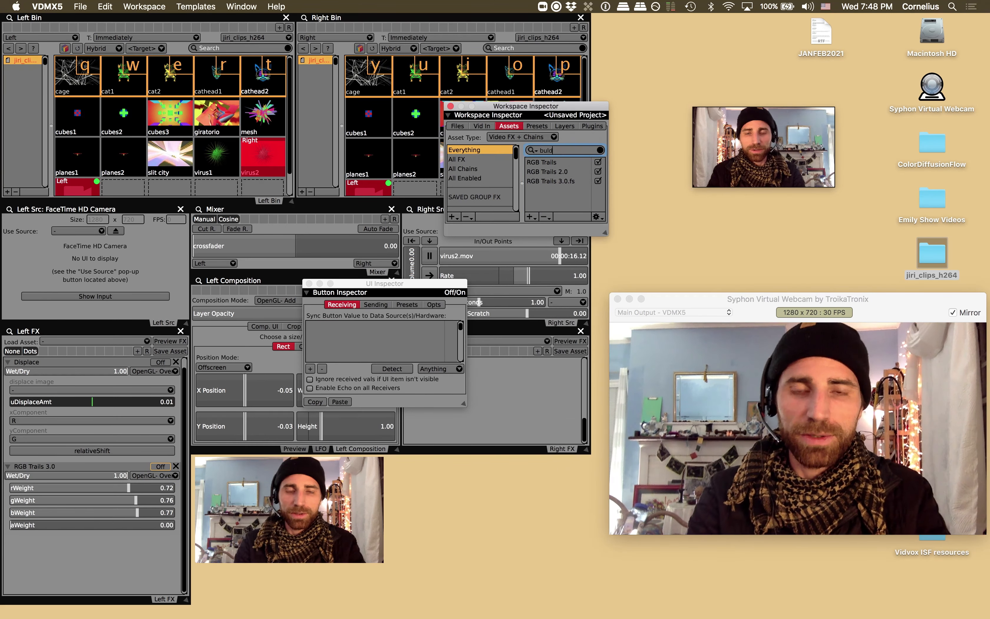
pyautogui.press('BackSpace')
pyautogui.press('BackSpace')
pyautogui.write('d')
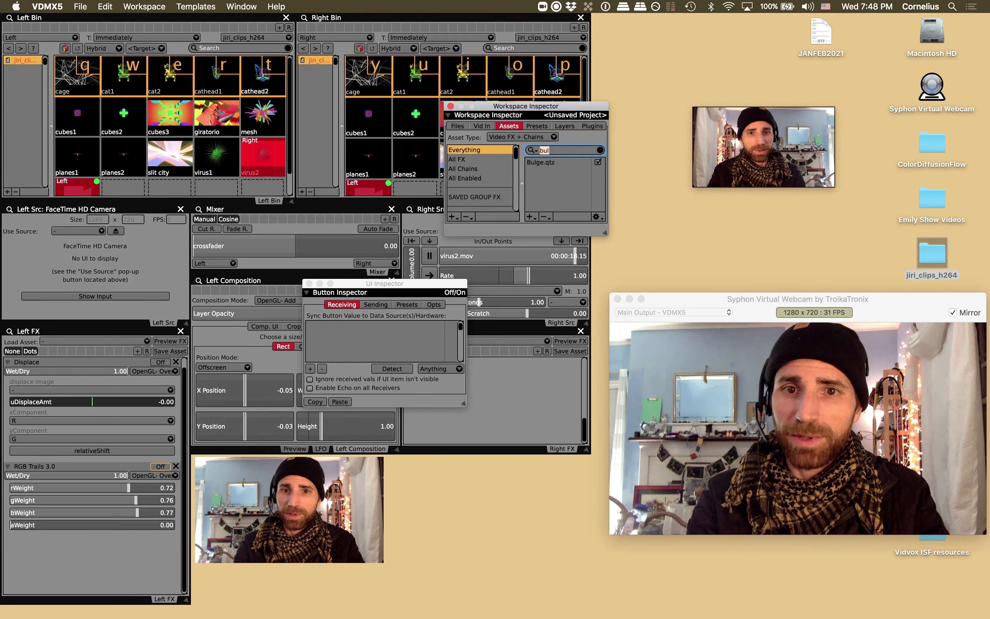
pyautogui.press('BackSpace')
pyautogui.press('BackSpace')
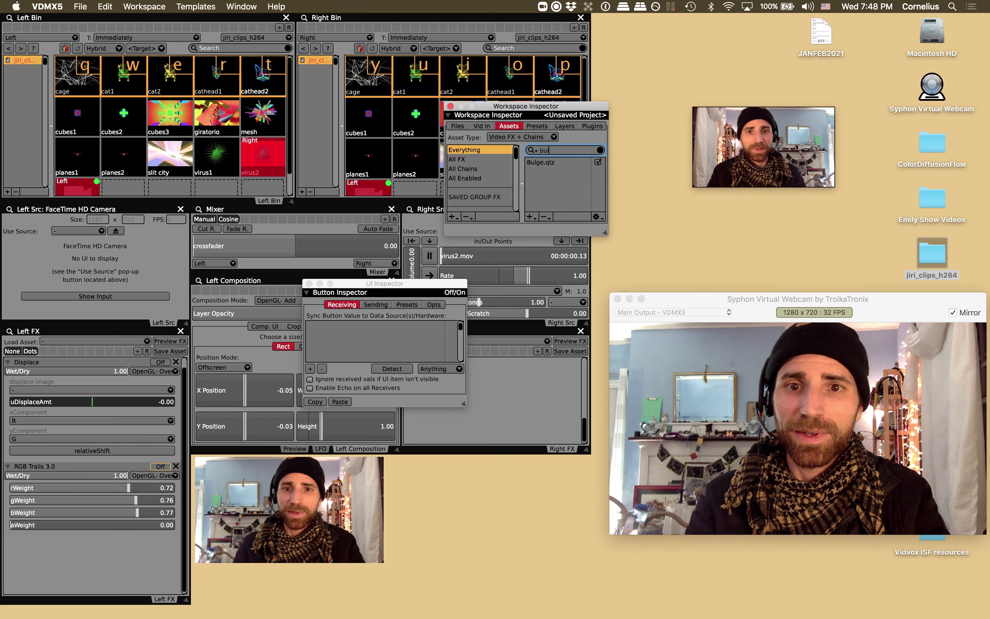
pyautogui.click(538, 162)
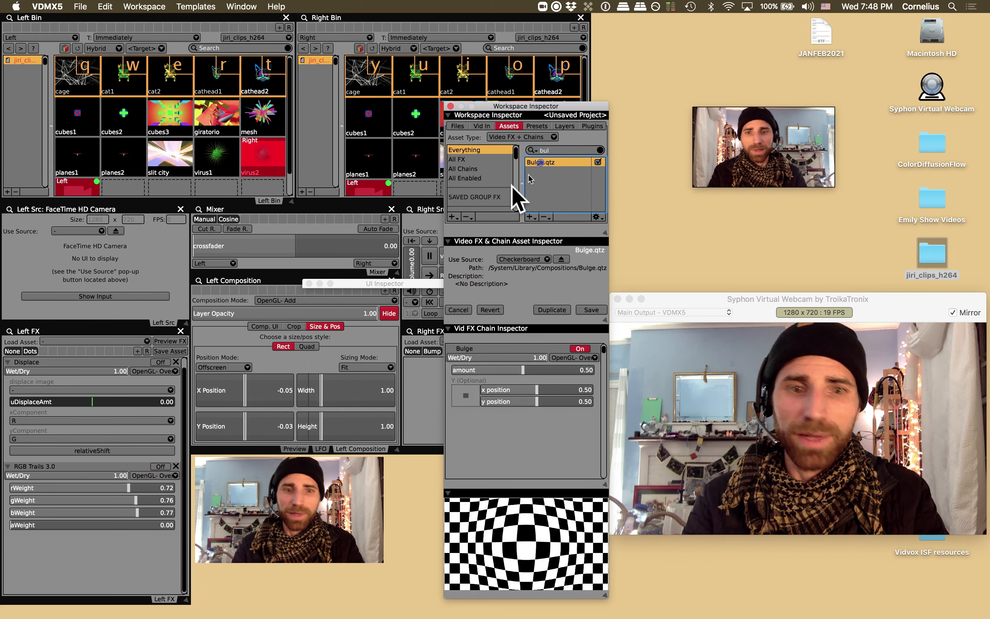
pyautogui.moveTo(94, 548); pyautogui.dragTo(9, 563)
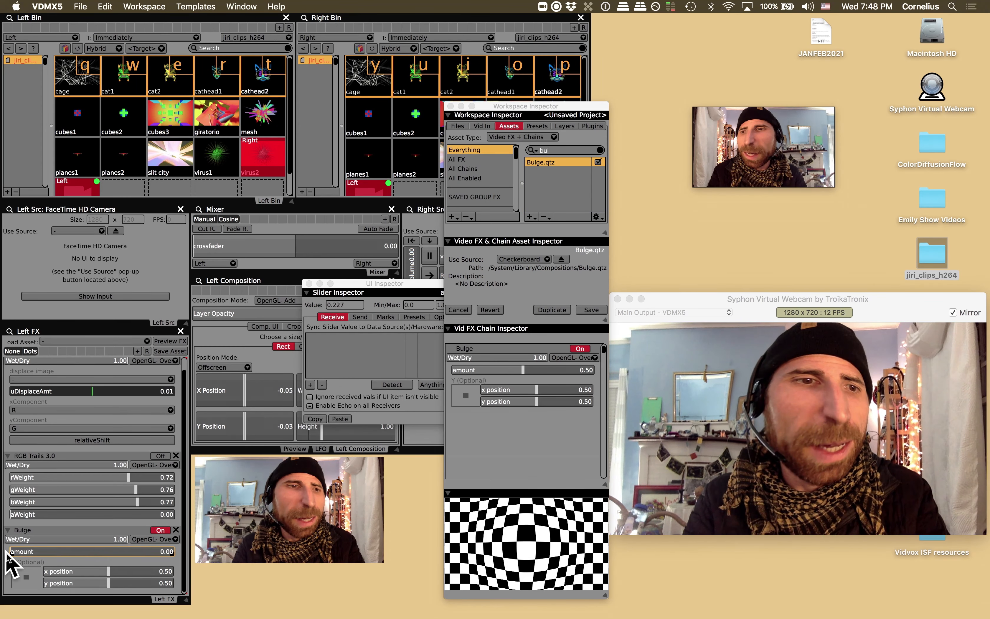
# - Use MIDI Detect to map the Bulge amount slider and the mixer crossfader to MIDI controls
pyautogui.rightClick(49, 554)
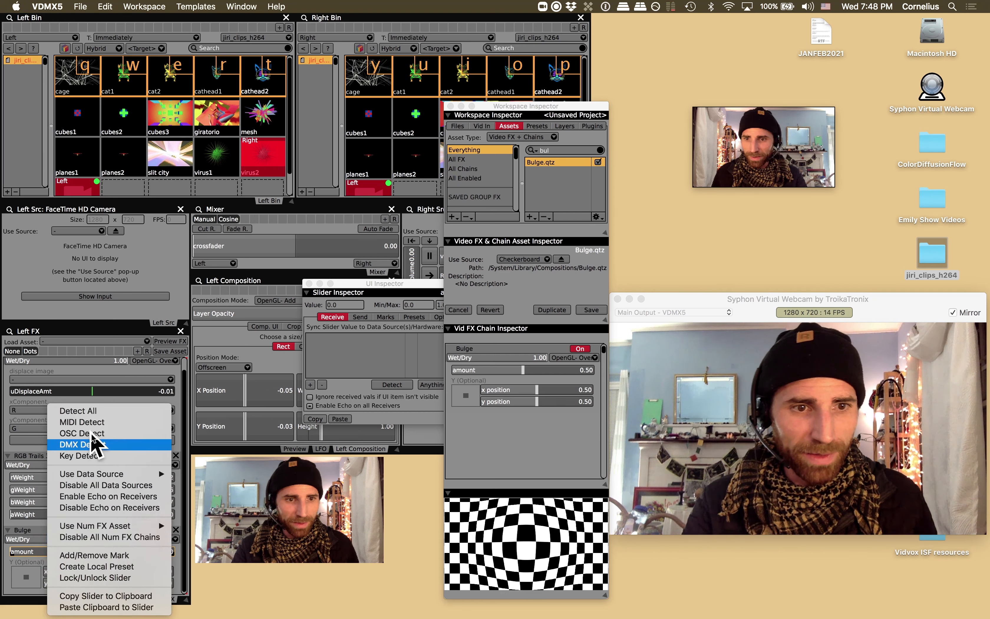
pyautogui.click(96, 422)
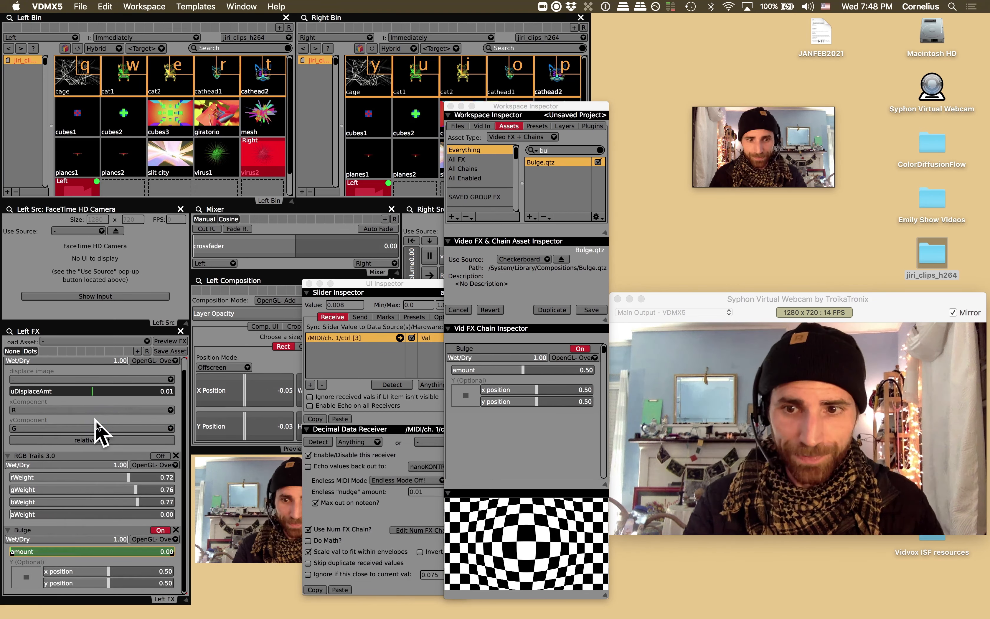
pyautogui.rightClick(297, 248)
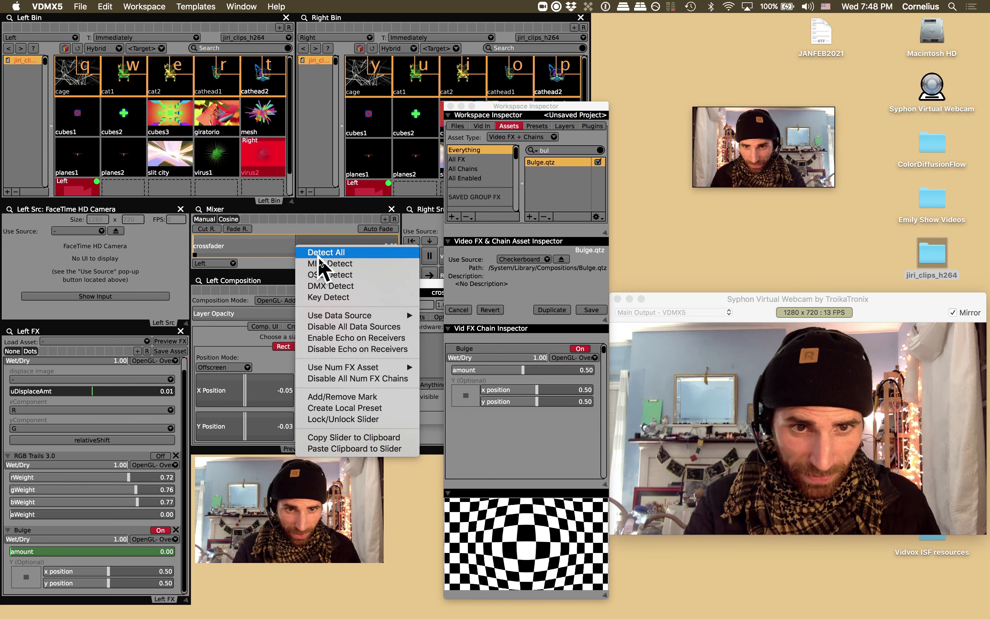
pyautogui.click(321, 264)
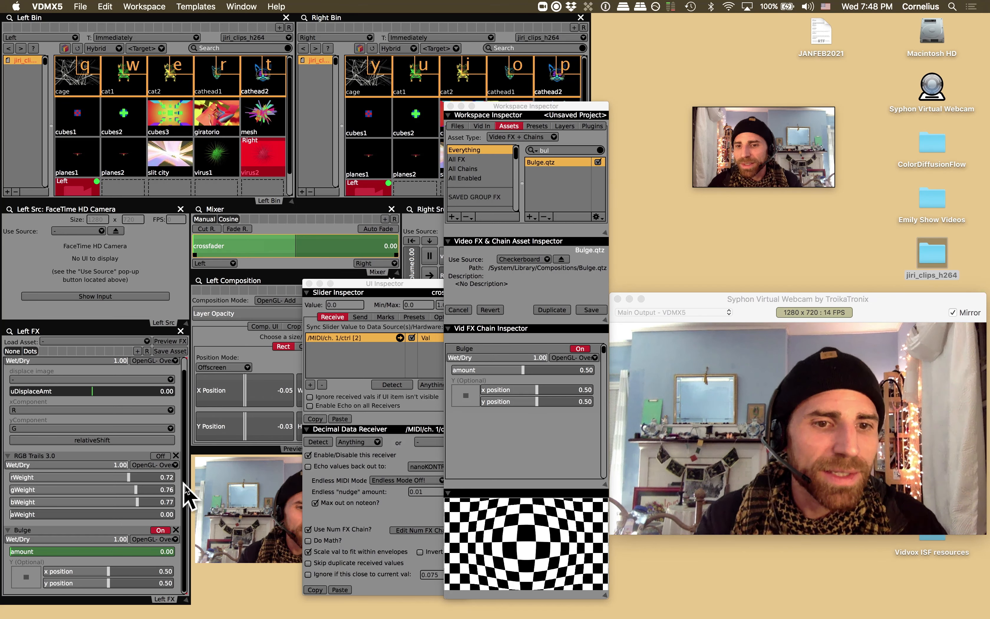
# - Switch RGB Trails back on and save the Left FX chain as a new preset
pyautogui.click(162, 456)
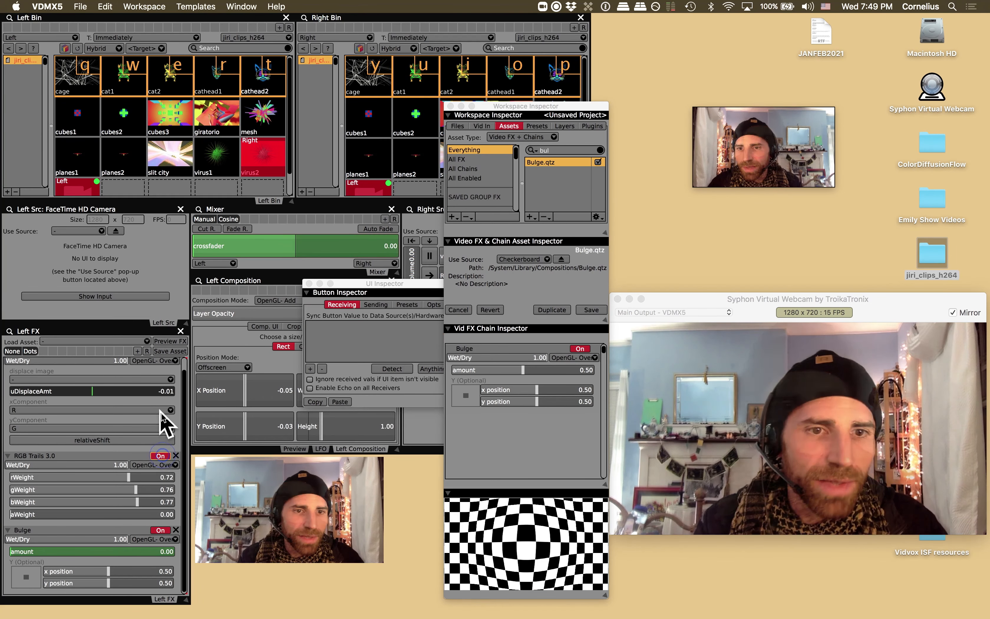
pyautogui.scroll(1, 164, 413)
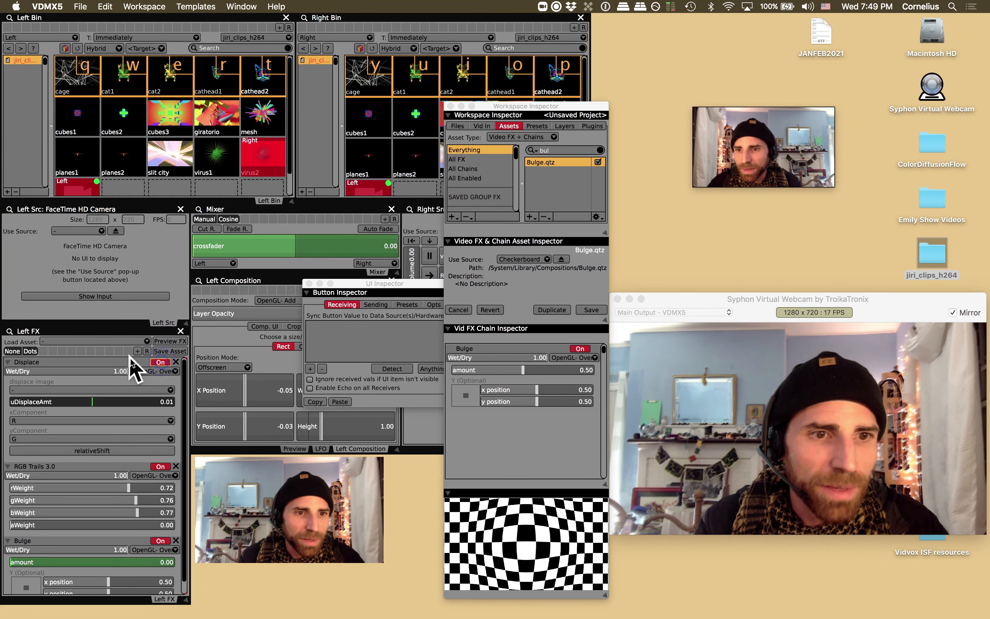
pyautogui.click(137, 351)
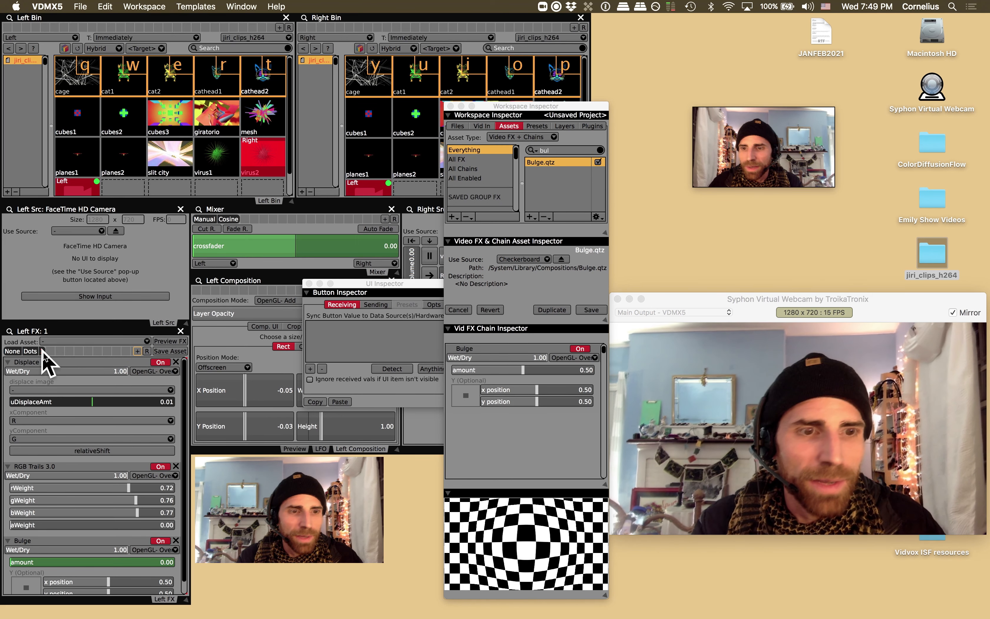
# - Switch between the None preset and the new Left FX preset to compare them
pyautogui.click(12, 352)
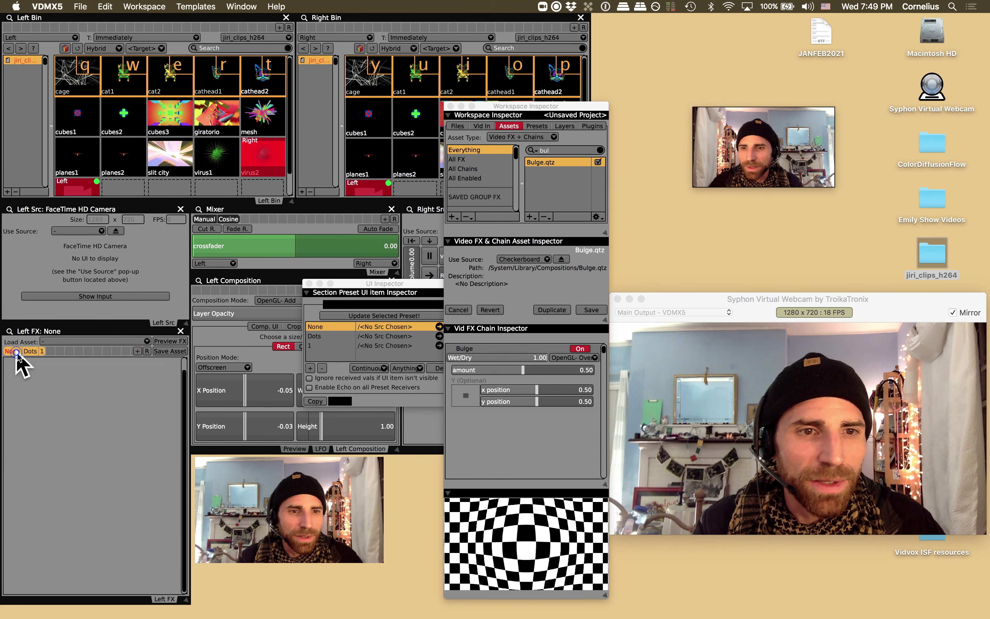
pyautogui.click(42, 351)
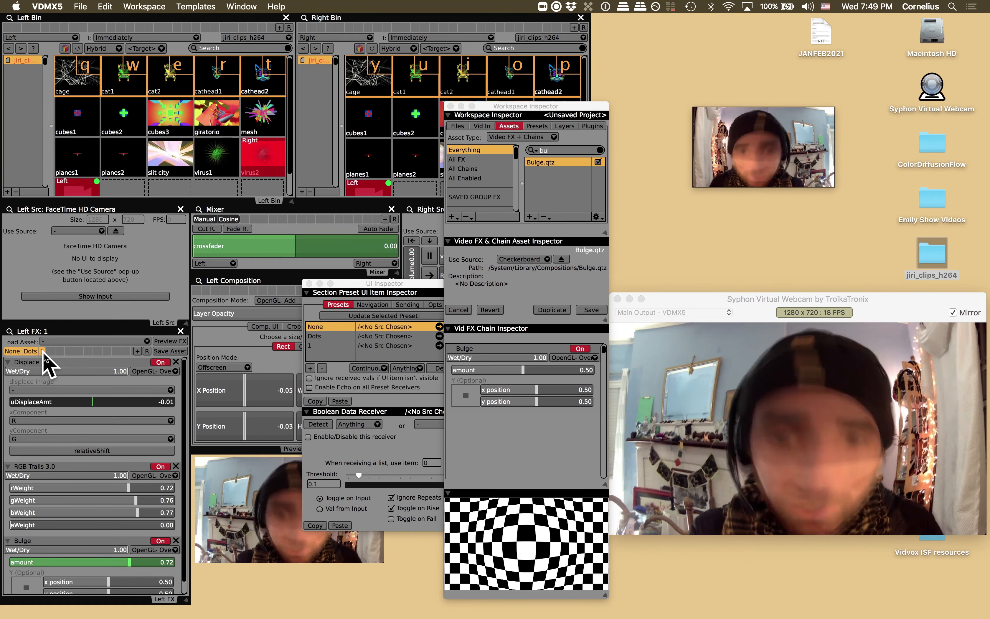
pyautogui.click(12, 351)
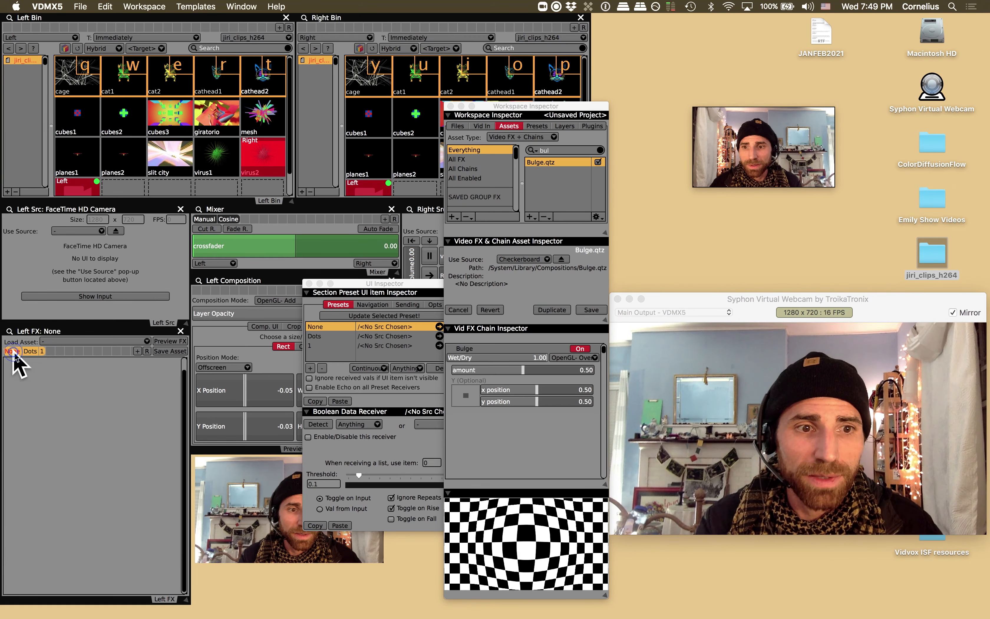
pyautogui.click(42, 351)
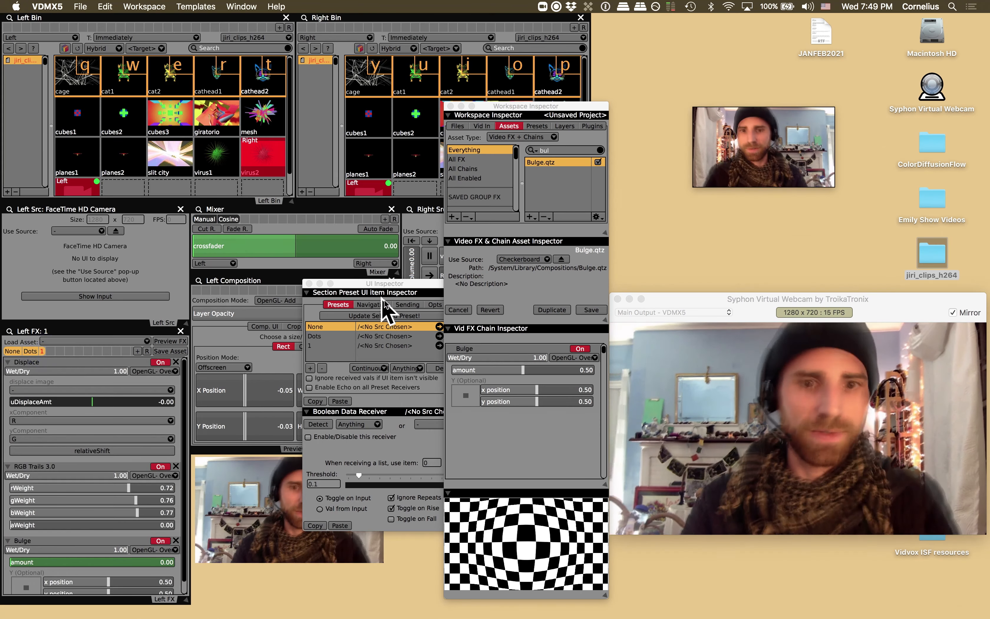
# - Rename the new Left FX preset as Drugs
pyautogui.click(319, 345)
pyautogui.moveTo(377, 287); pyautogui.dragTo(353, 289)
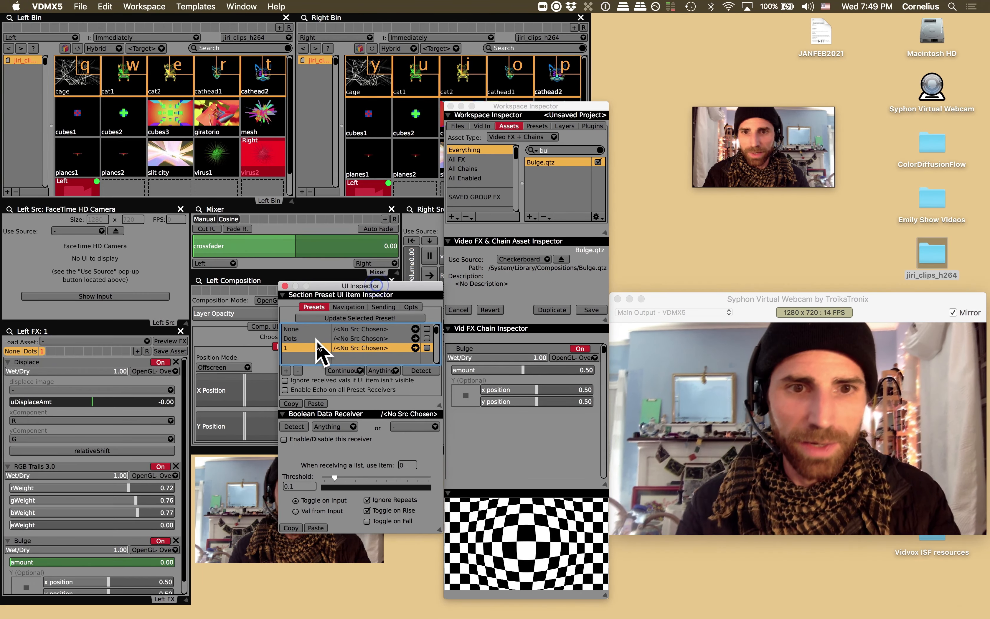
pyautogui.doubleClick(291, 348)
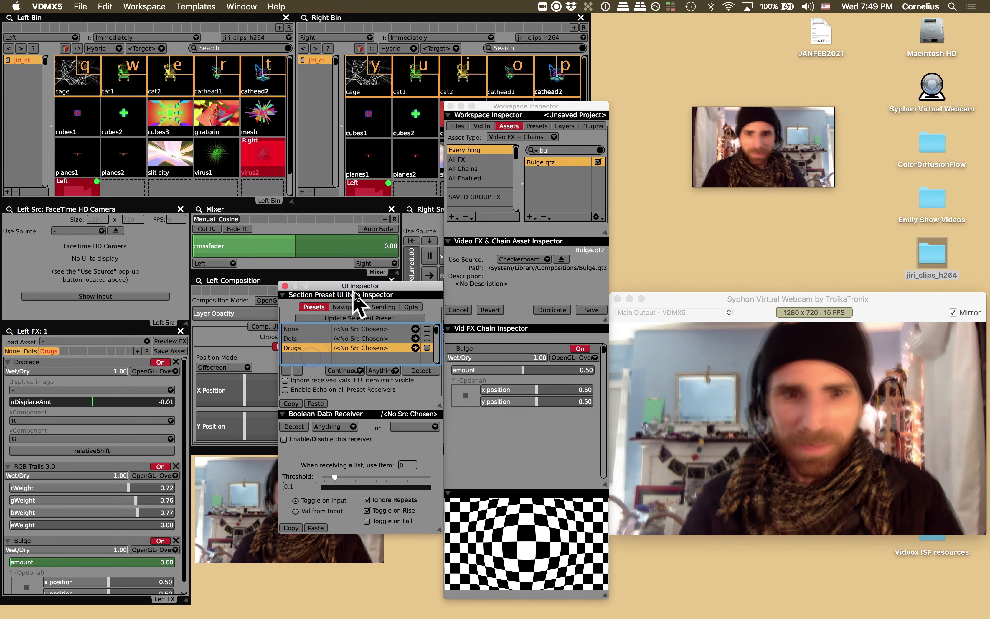
# - Close the preset inspector and switch between the None and Drugs presets to compare them
pyautogui.moveTo(362, 289); pyautogui.dragTo(379, 344)
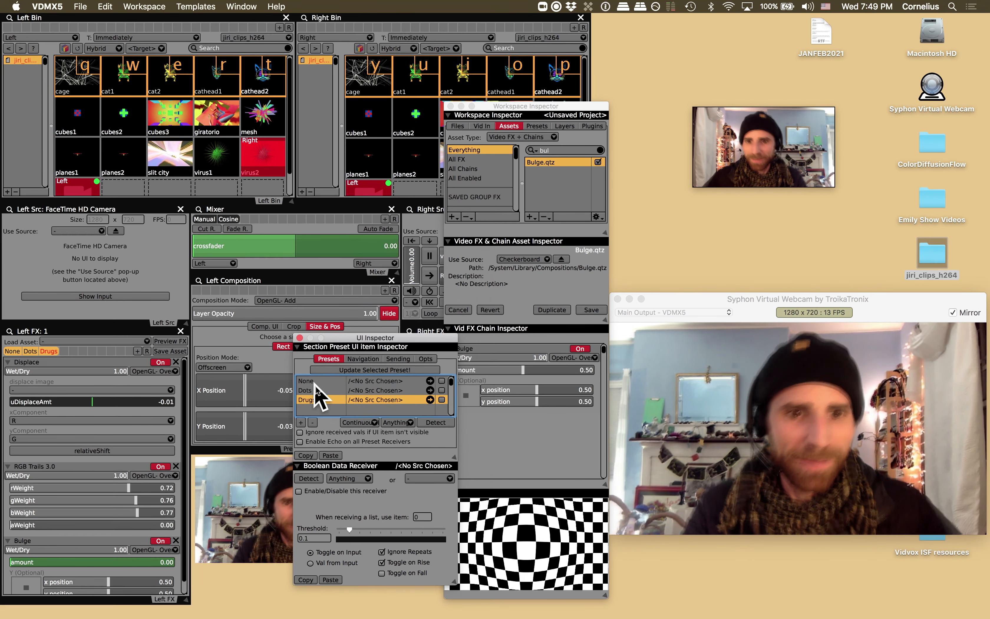
pyautogui.click(299, 338)
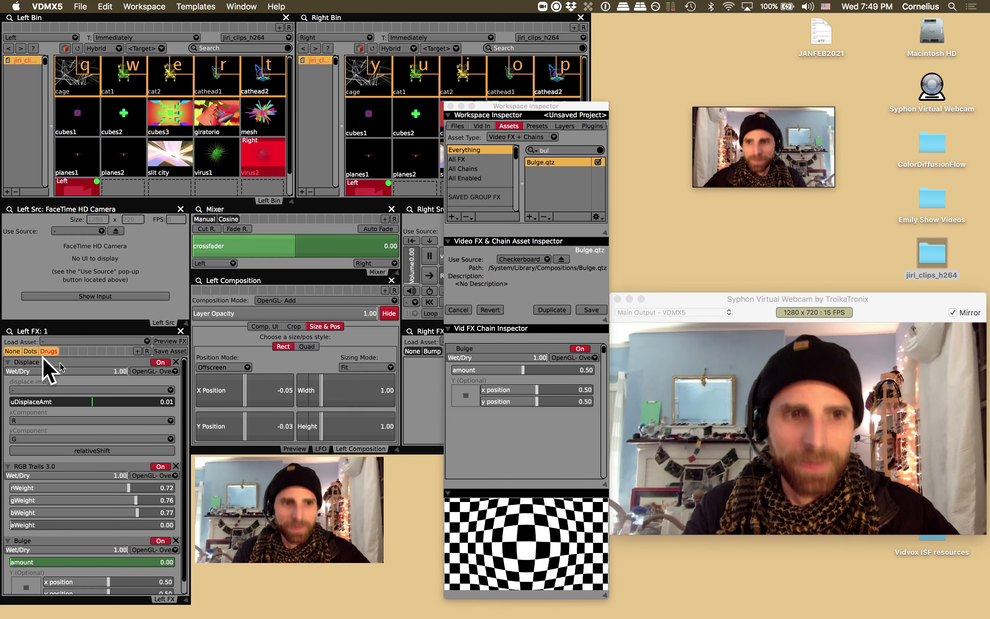
pyautogui.click(10, 352)
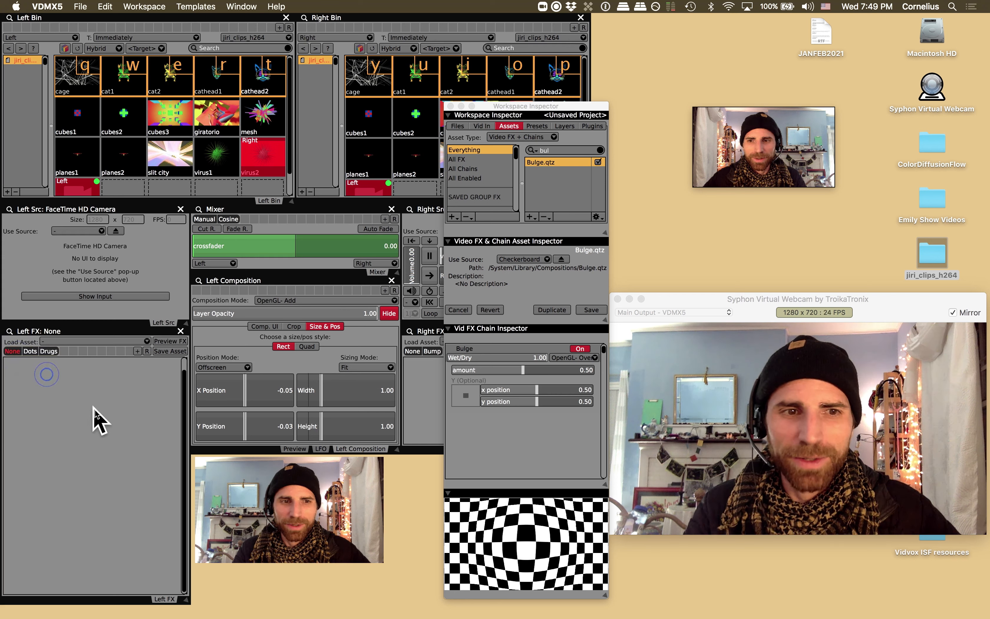
pyautogui.click(49, 351)
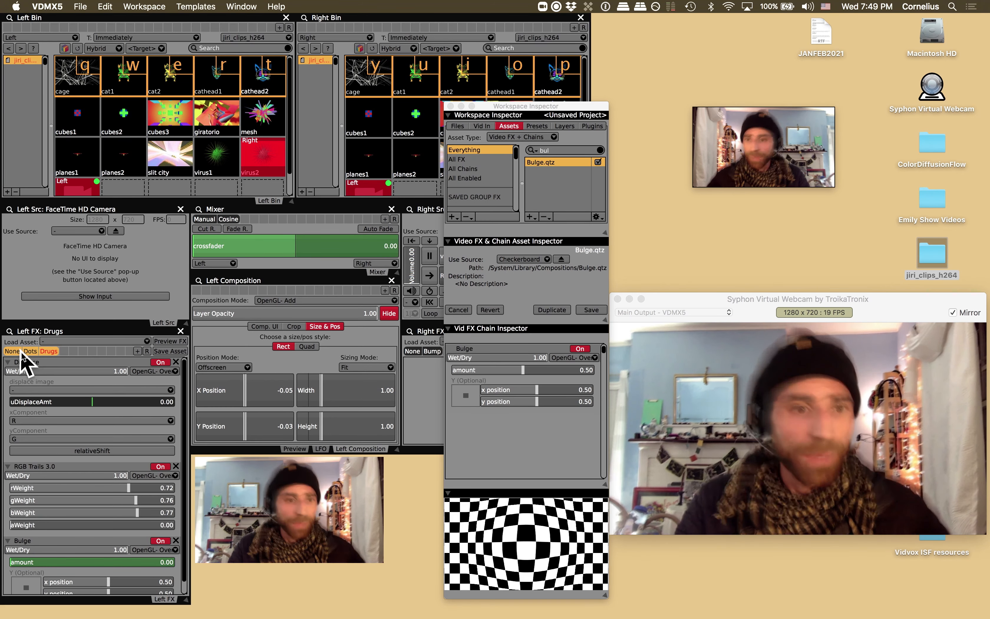
pyautogui.click(12, 351)
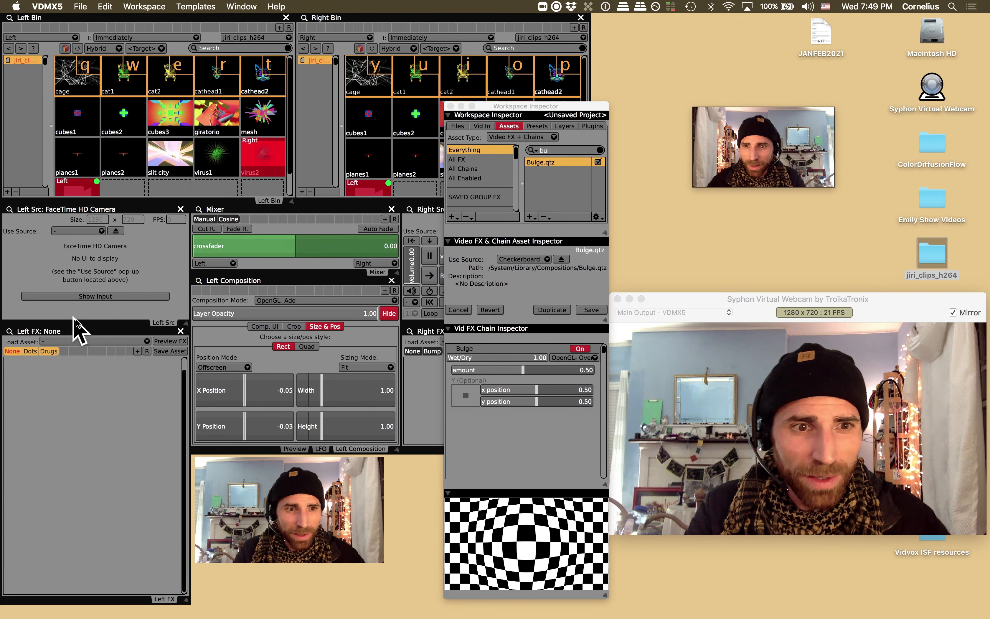
pyautogui.click(49, 351)
pyautogui.click(12, 351)
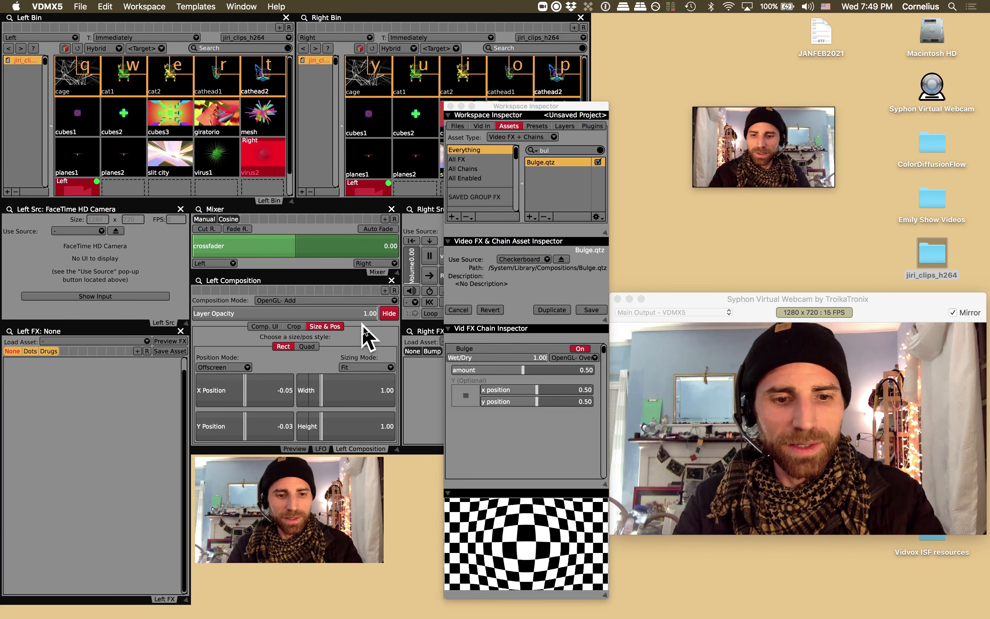
# - Assign MIDI controls to trigger the None, Dots and Drugs Left FX presets
pyautogui.press('super+1')
pyautogui.press('super+2')
pyautogui.moveTo(381, 336); pyautogui.dragTo(423, 234)
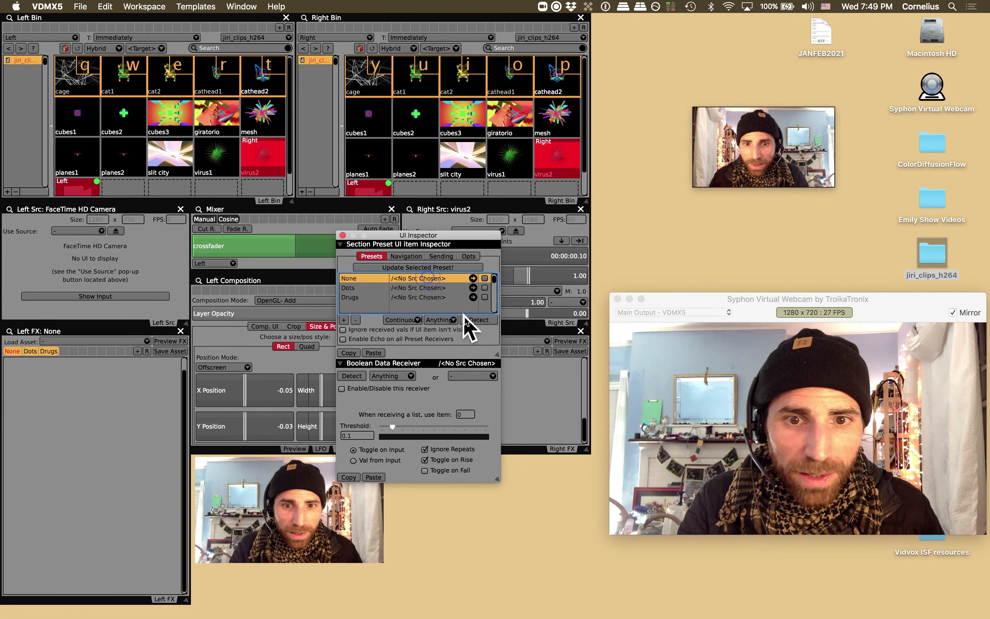
pyautogui.press('1')
pyautogui.press('2')
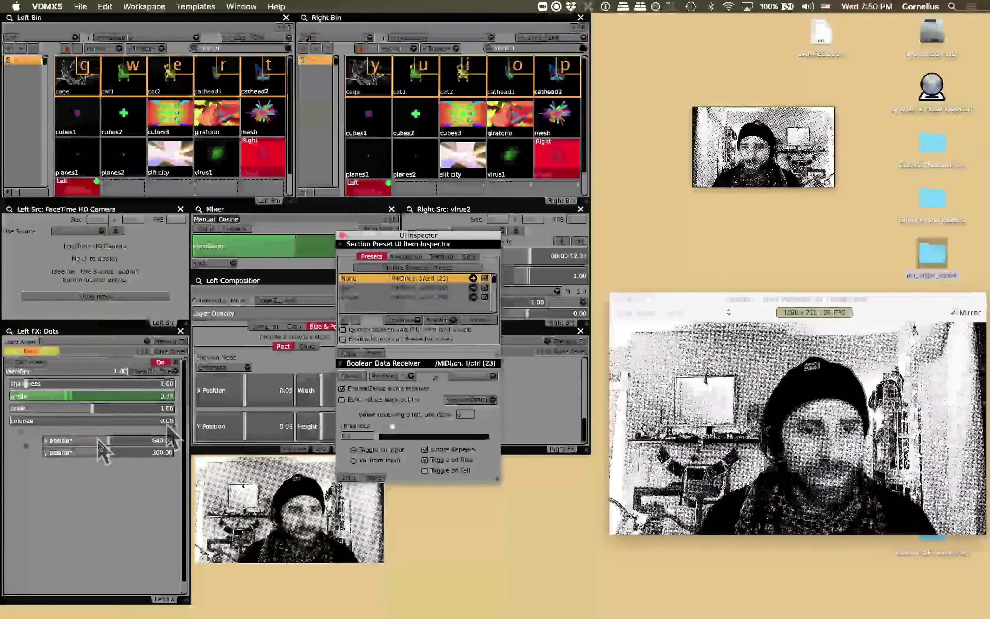
pyautogui.click(196, 7)
pyautogui.click(199, 8)
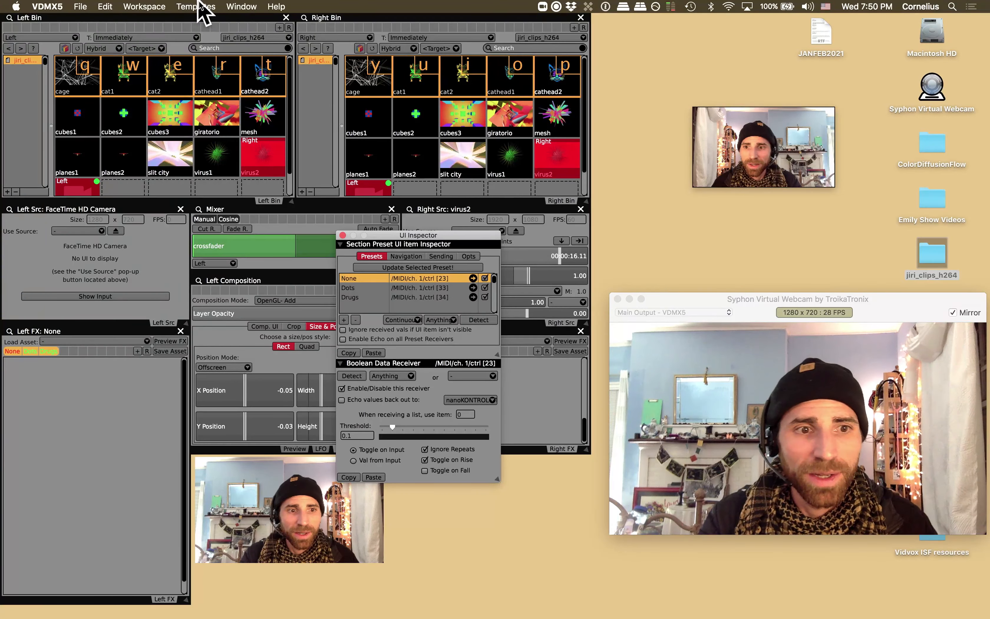
pyautogui.moveTo(404, 236); pyautogui.dragTo(436, 490)
pyautogui.click(426, 253)
pyautogui.click(410, 451)
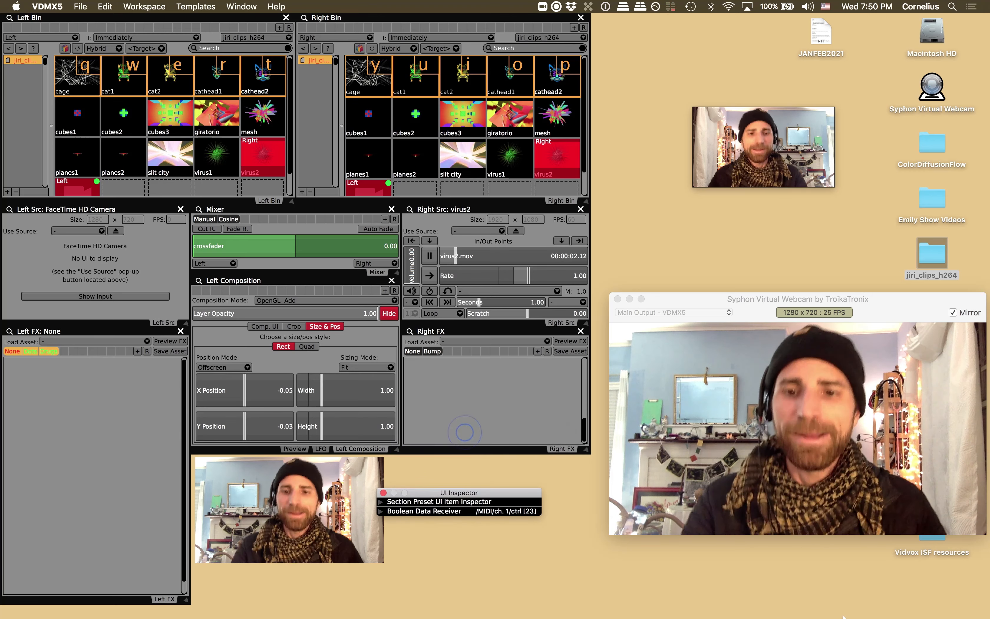
# - Switch to Zoom and return to the running meeting
pyautogui.press('super+Tab')
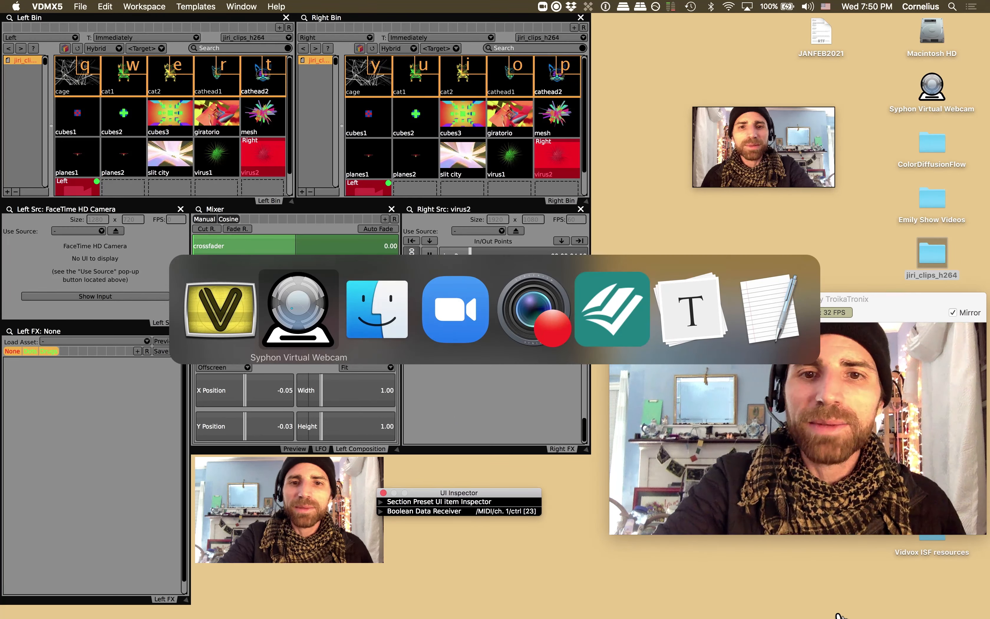
pyautogui.press('super+Tab')
pyautogui.press('super+Tab')
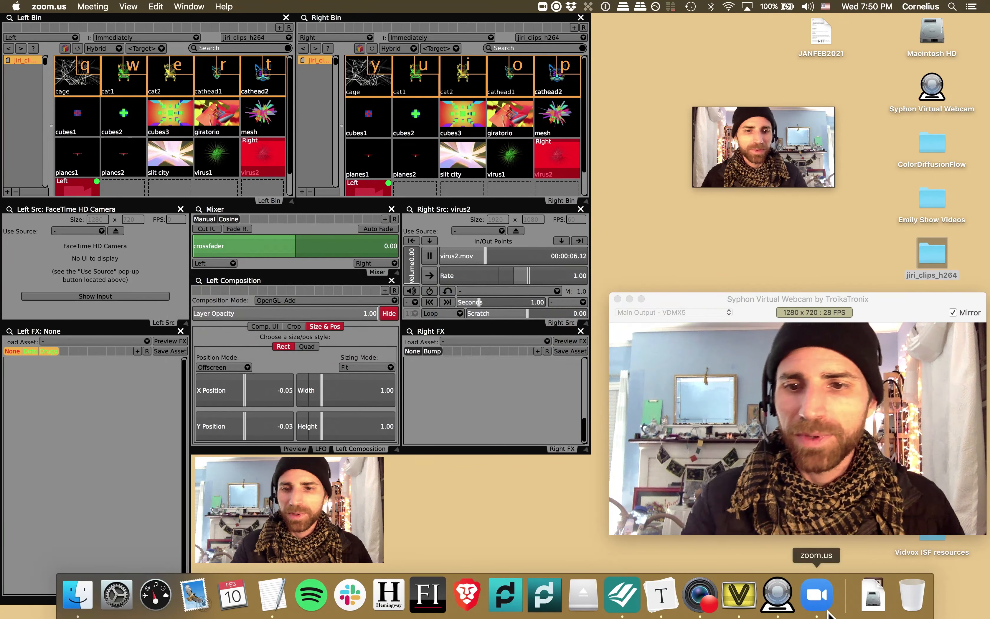
pyautogui.click(824, 612)
pyautogui.moveTo(628, 159); pyautogui.dragTo(291, 91)
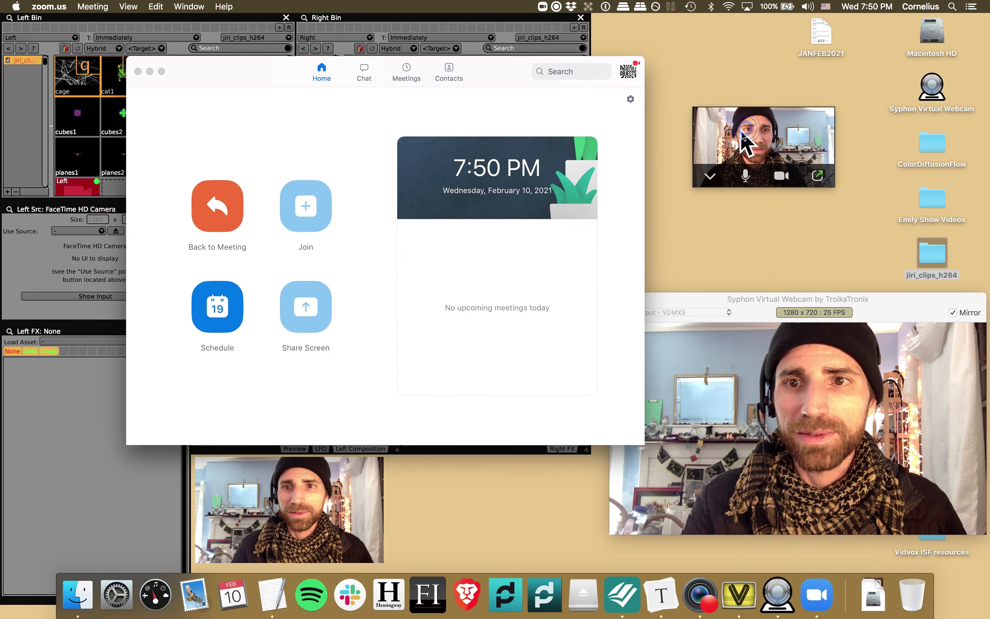
pyautogui.click(217, 202)
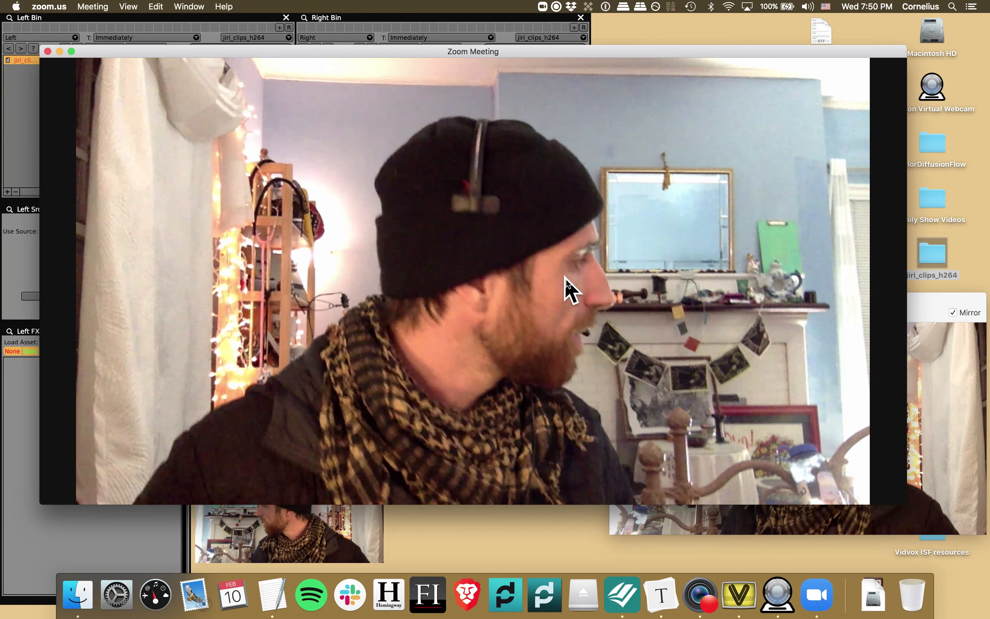
pyautogui.moveTo(568, 277)
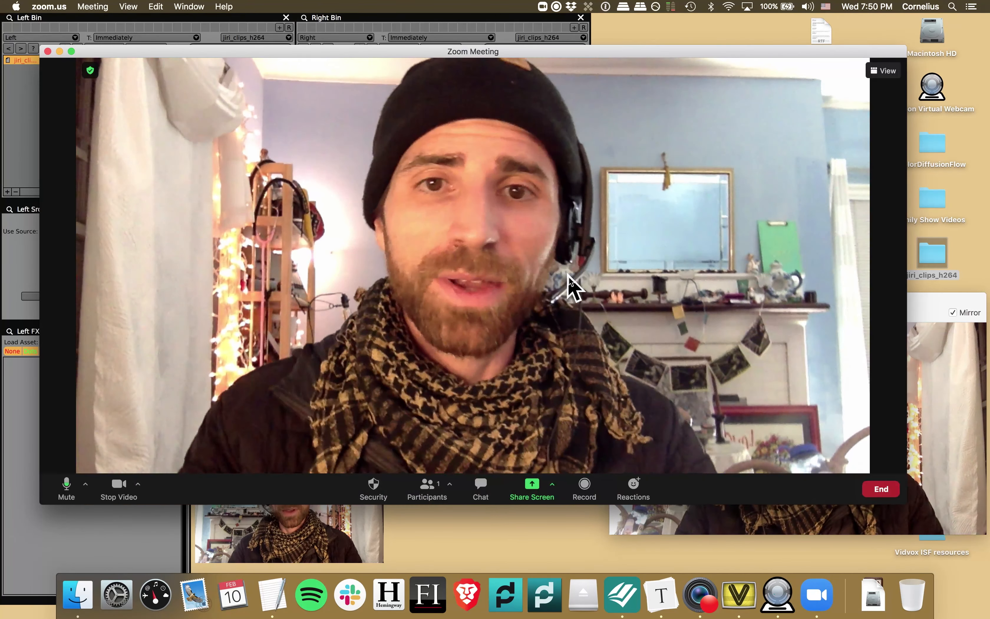